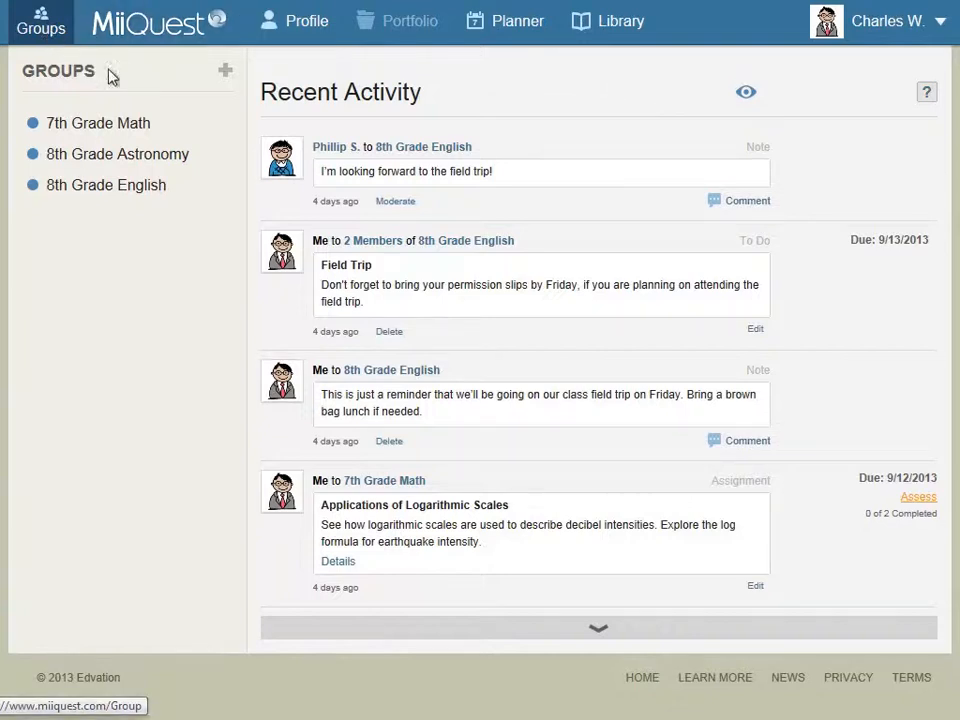
Start a new group with "Chess Club" as both its screen name and formal name.
click(220, 77)
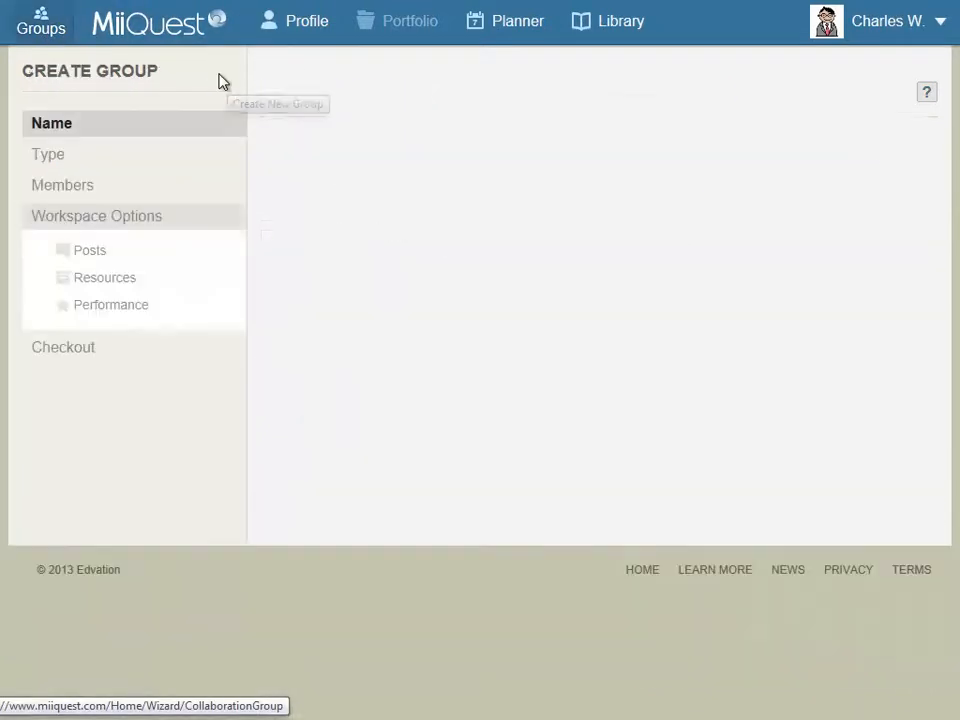
click(452, 190)
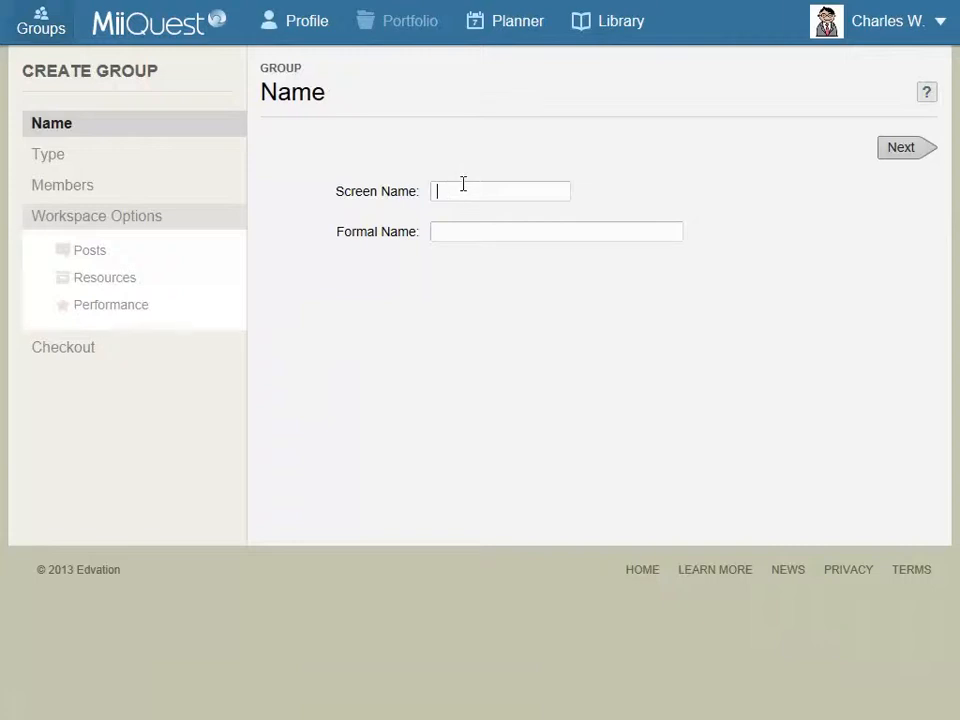
text(Chess Club)
click(484, 228)
text(Chess Club)
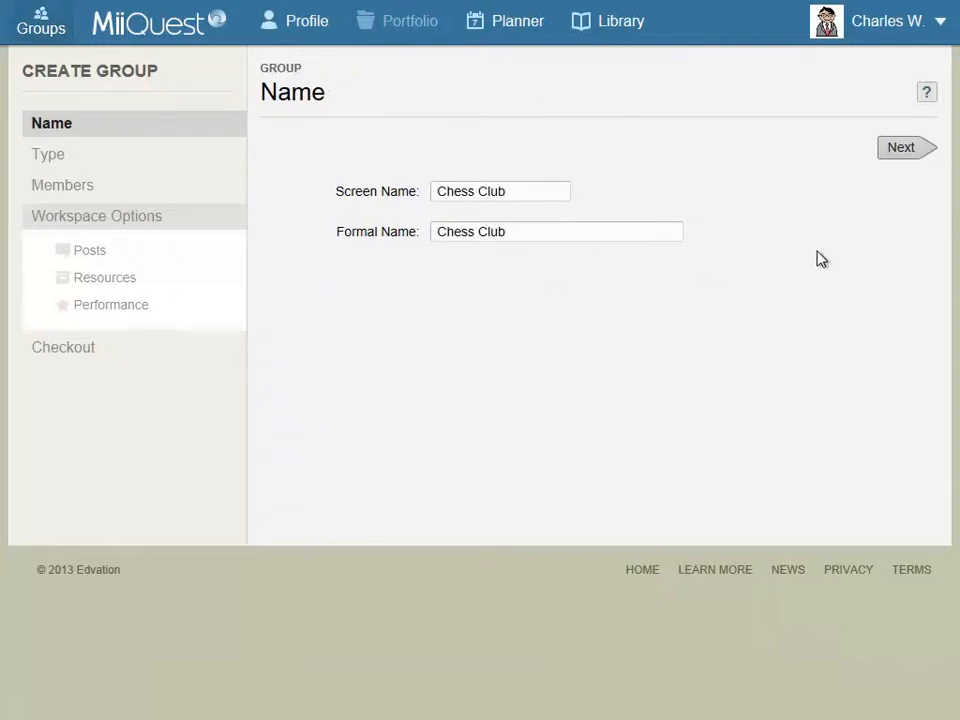
Set the group type to Collaboration and Assessment with approval of member contributions before publication, and accept the terms.
click(911, 150)
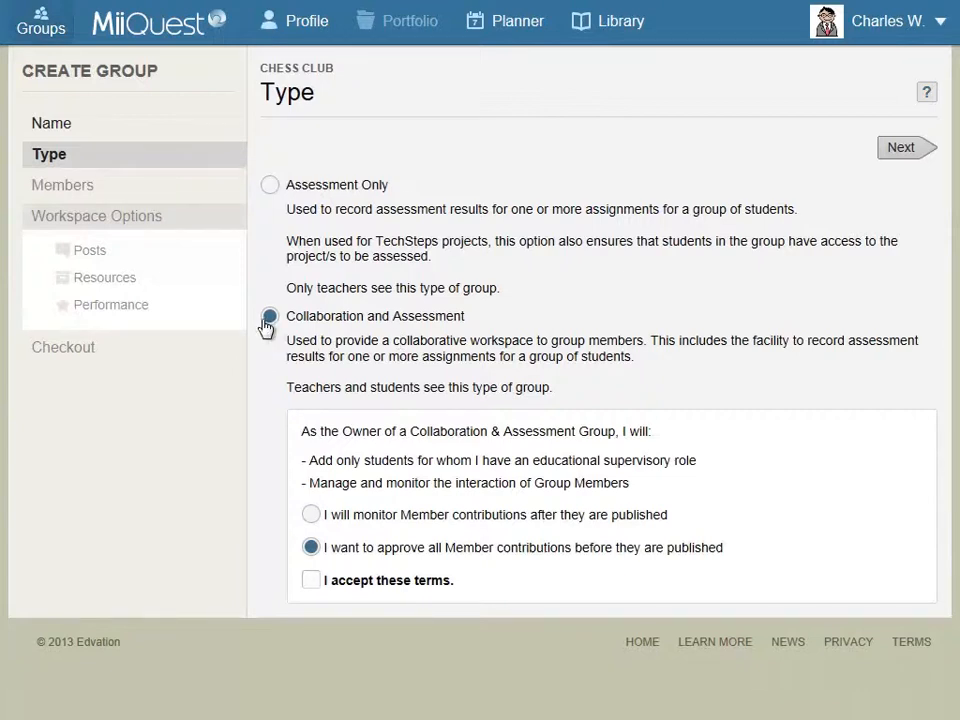
click(310, 581)
click(900, 150)
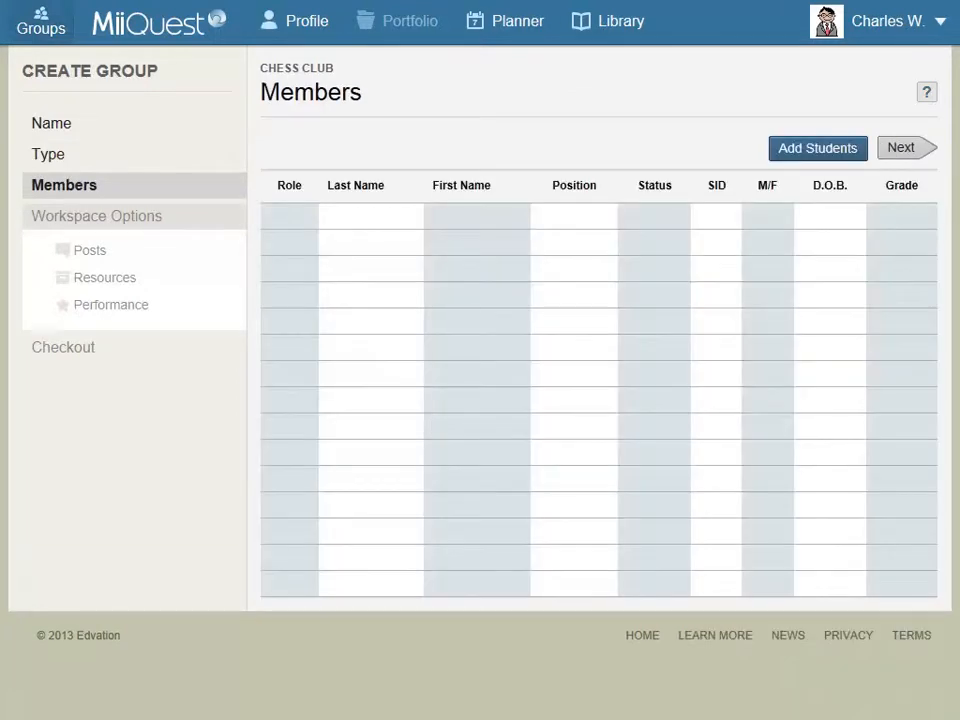
Find the student by last name and add the matching sixth-grade student to the group's members.
click(843, 148)
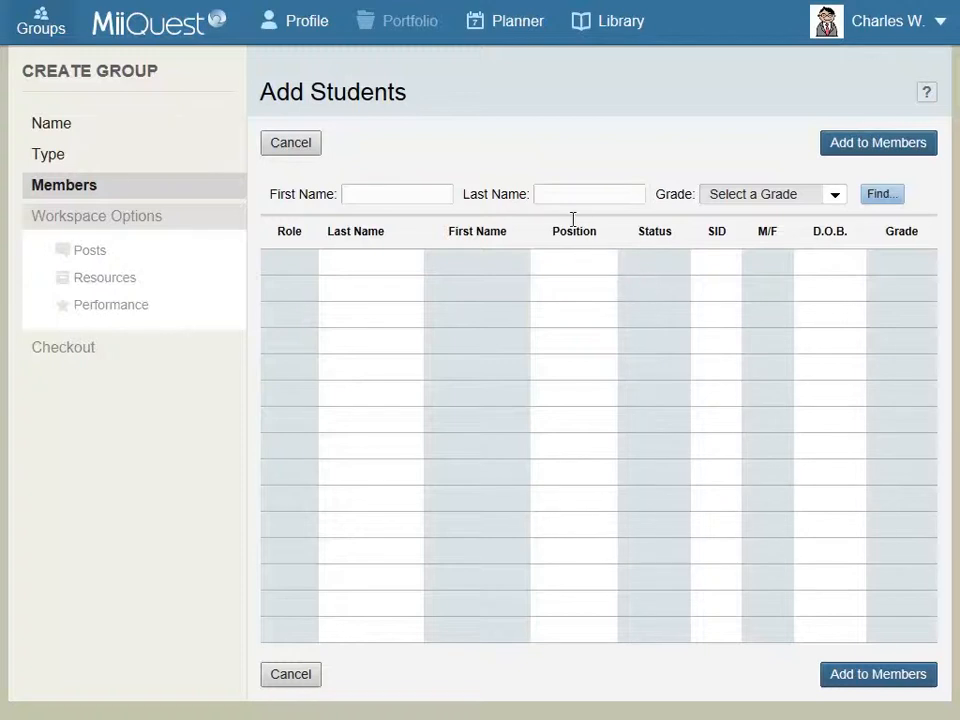
click(602, 185)
text(Smith)
click(876, 200)
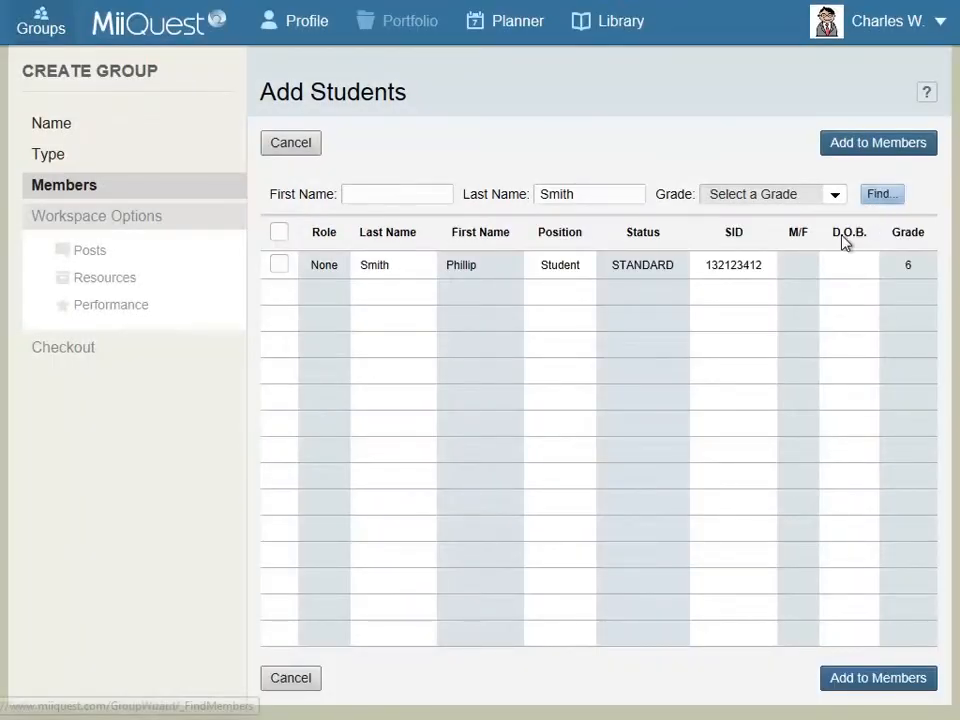
click(279, 265)
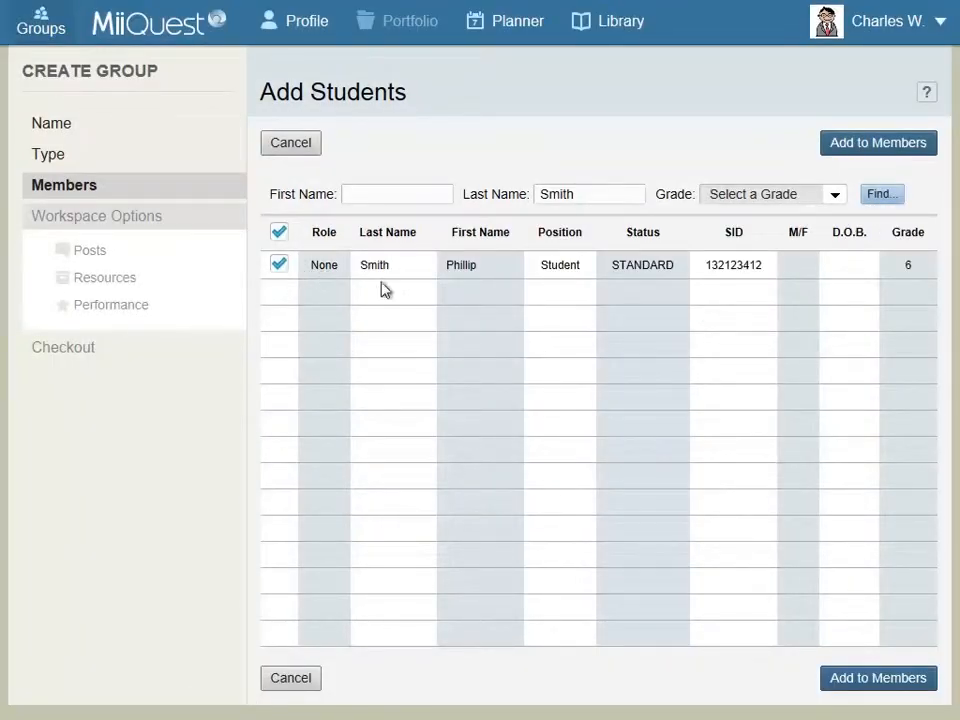
click(928, 150)
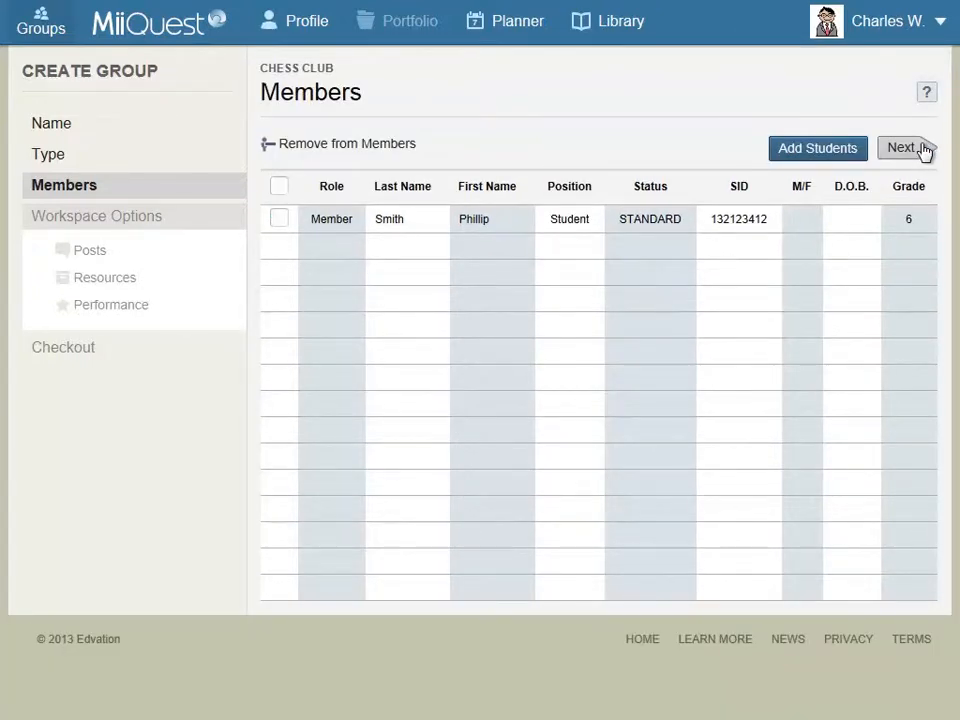
Accept the default Posts, Resources and Performance workspace options and create the Chess Club group.
click(914, 150)
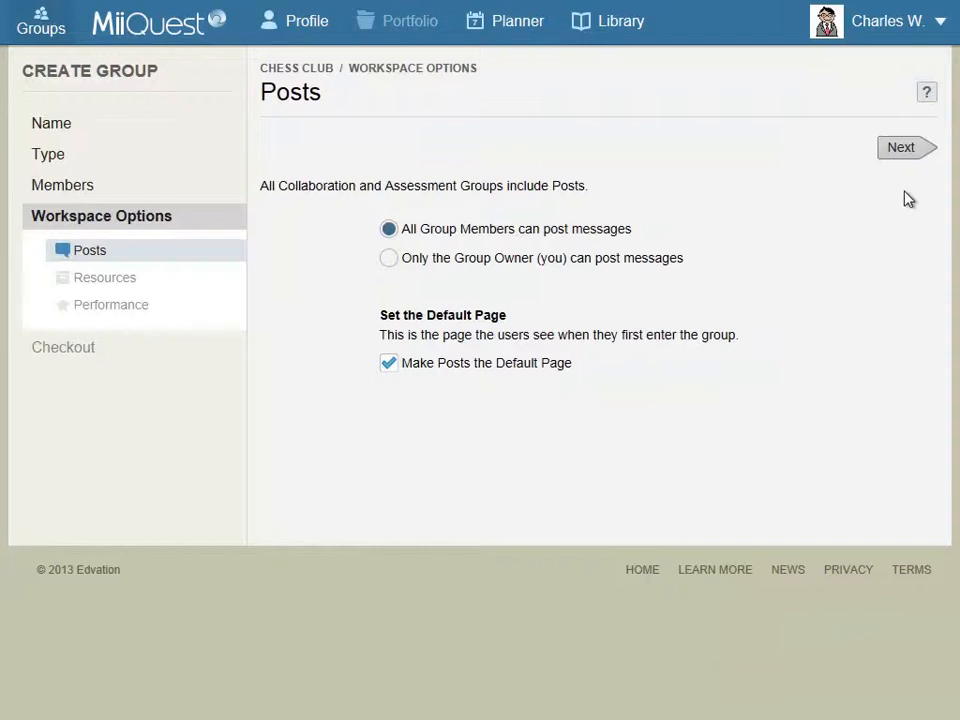
click(914, 150)
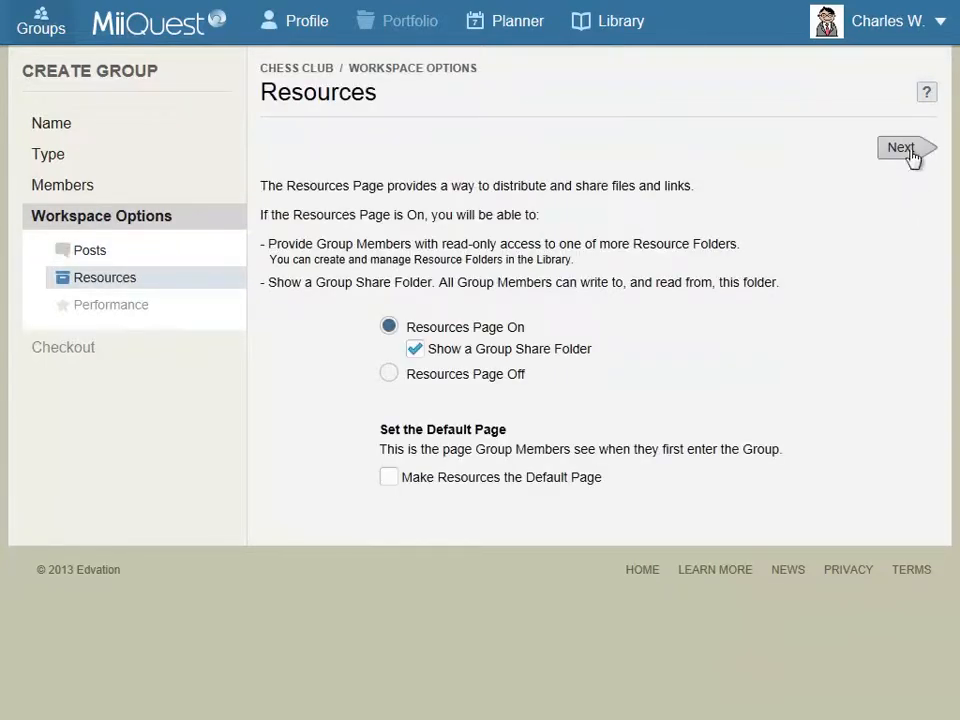
click(914, 157)
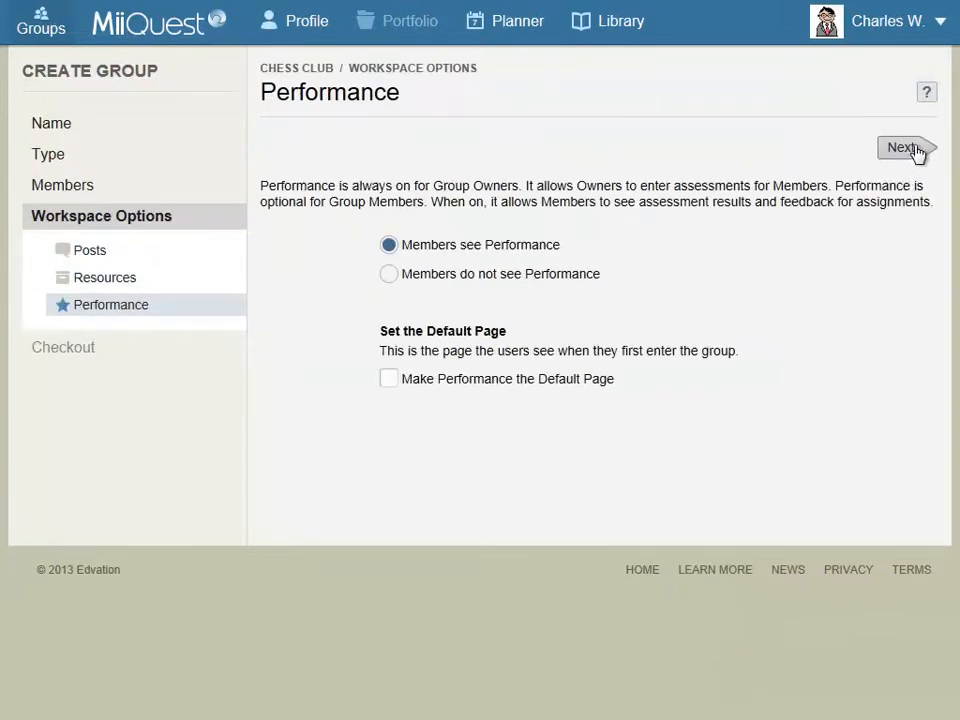
click(915, 150)
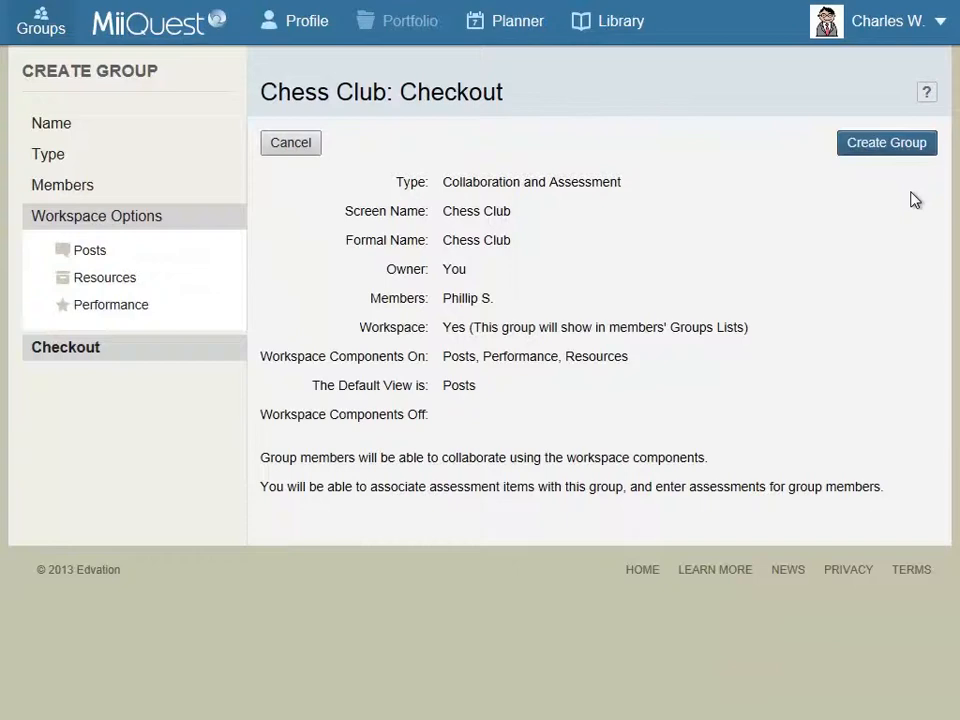
click(930, 152)
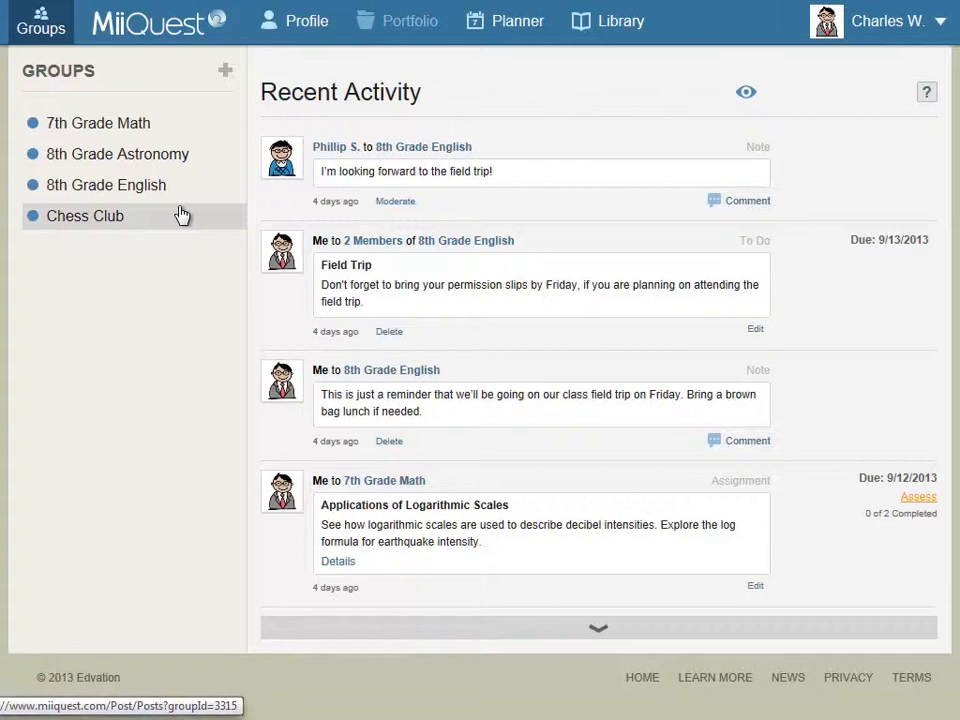
Create an assignments folder named "Chess Club" in the Library.
click(606, 30)
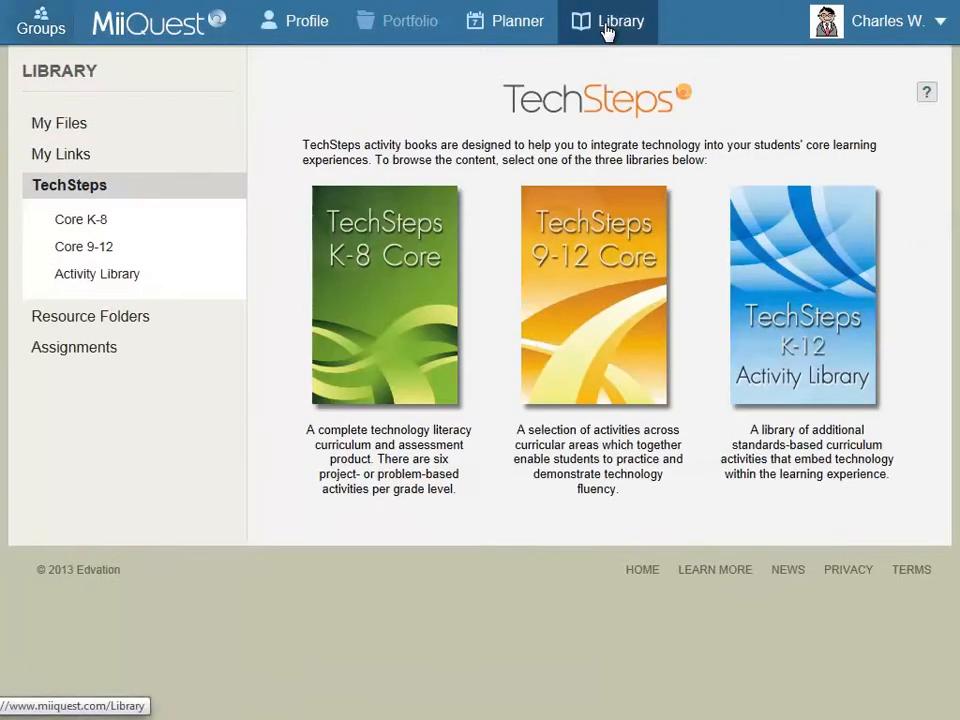
click(146, 355)
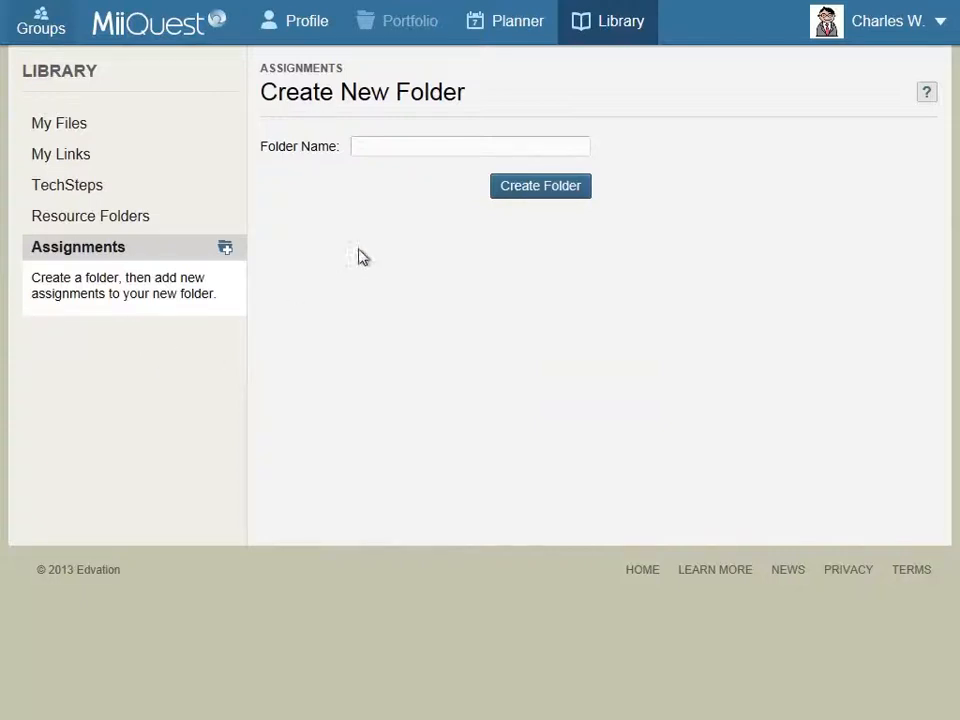
click(392, 143)
text(Chess Club)
click(553, 193)
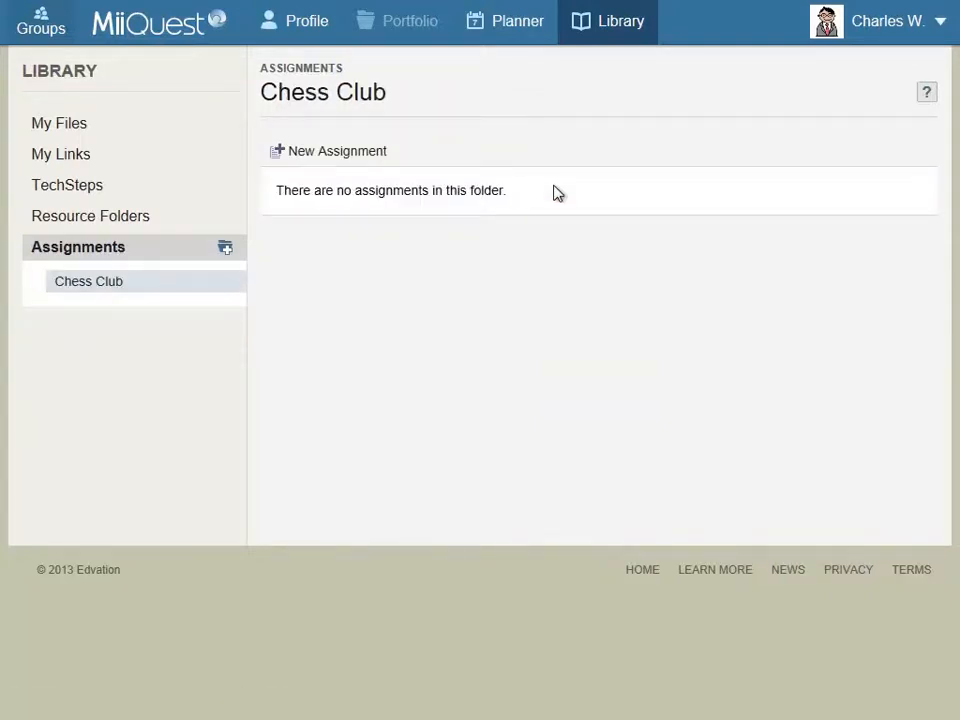
Start a new assignment titled "Chess Tactics for Beginners" with a task description about solving common chess problems and explaining each decision.
click(355, 158)
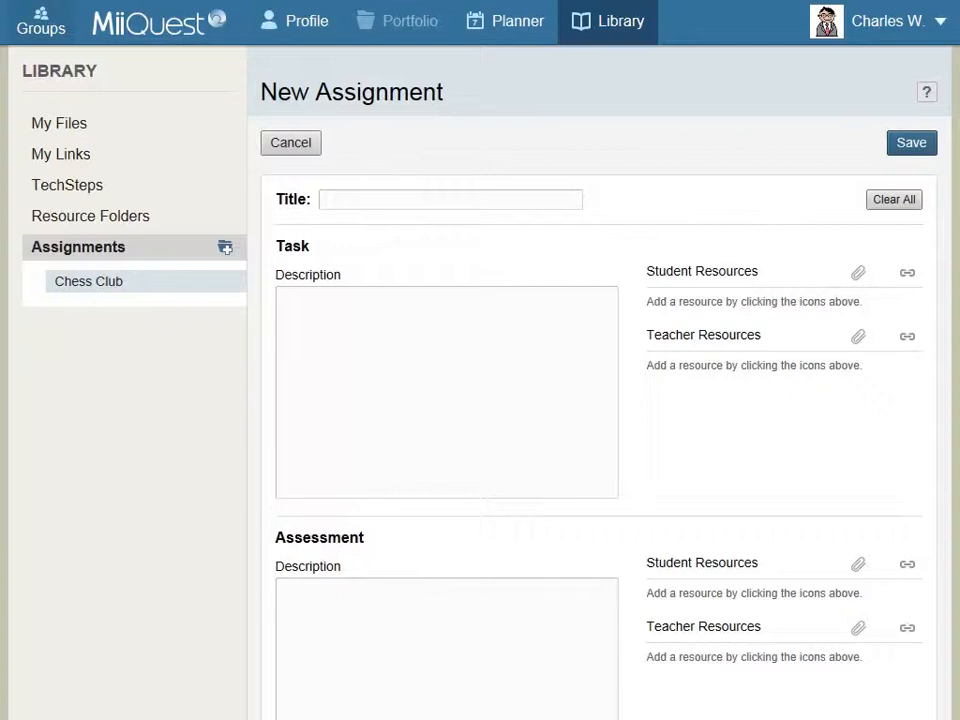
click(365, 198)
text(Chess Tactics for Beginners)
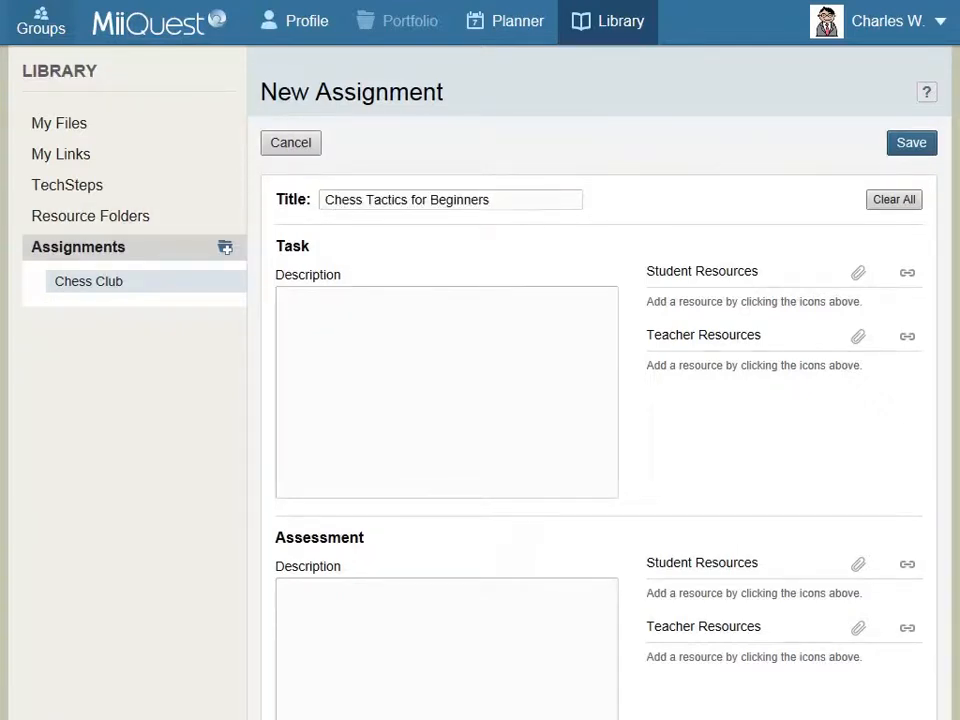
click(377, 405)
text(This activity will present you with a series of common chess problems.  You'll need to think strategically to solve each scenario and then explain your reason for your decision in the text box provided.)
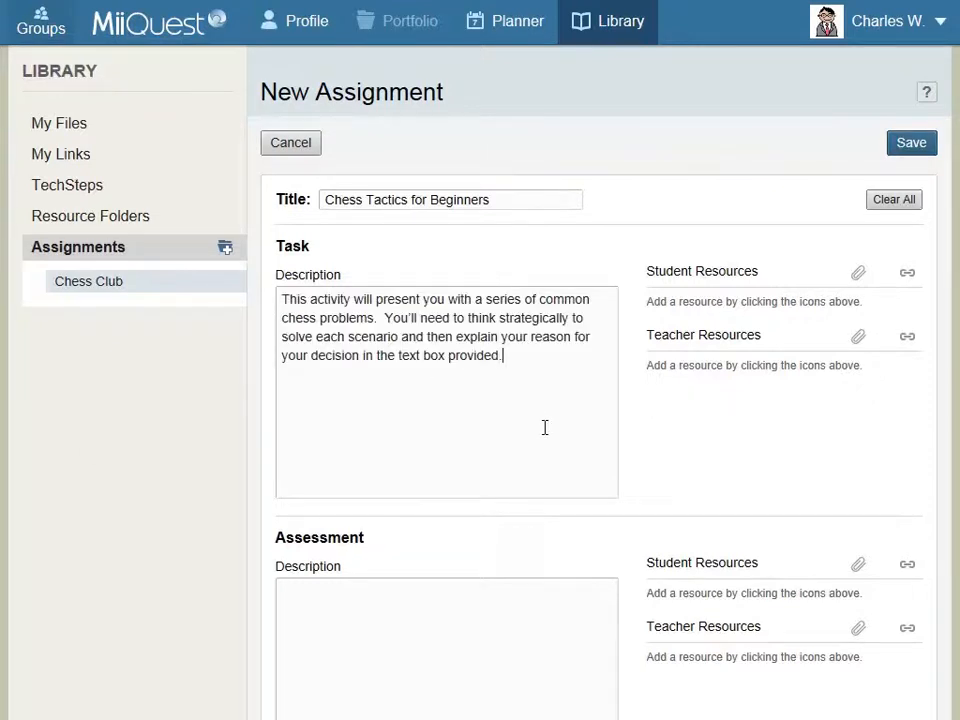
Upload Chess Tactics Activity 1.docx as a student resource for the task, titled "Chess Tactics Activity 1".
click(857, 275)
click(405, 301)
click(454, 207)
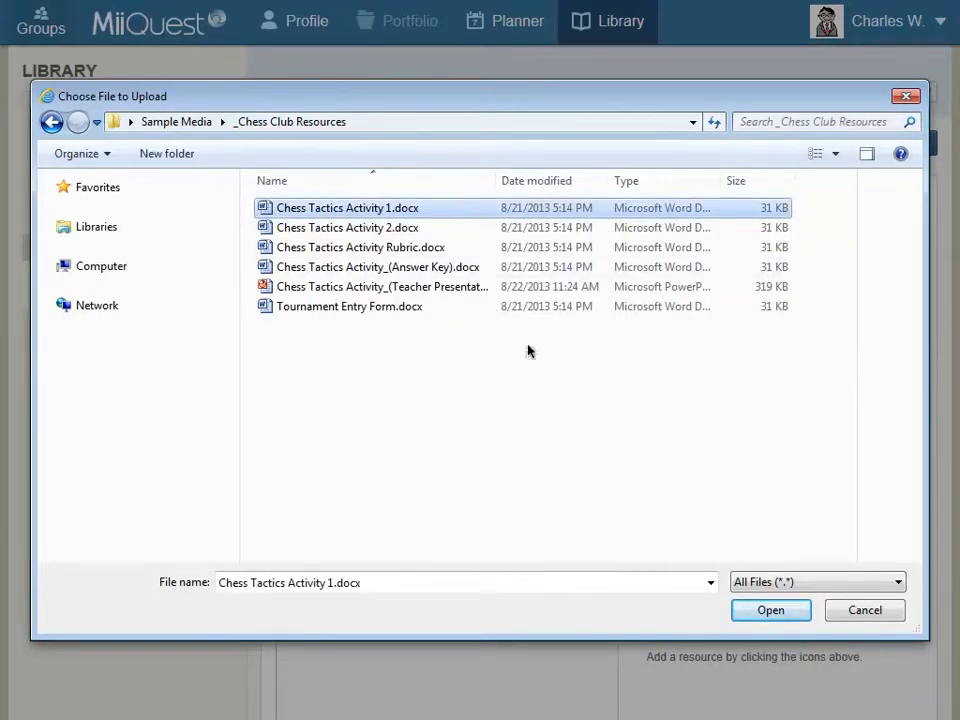
click(798, 612)
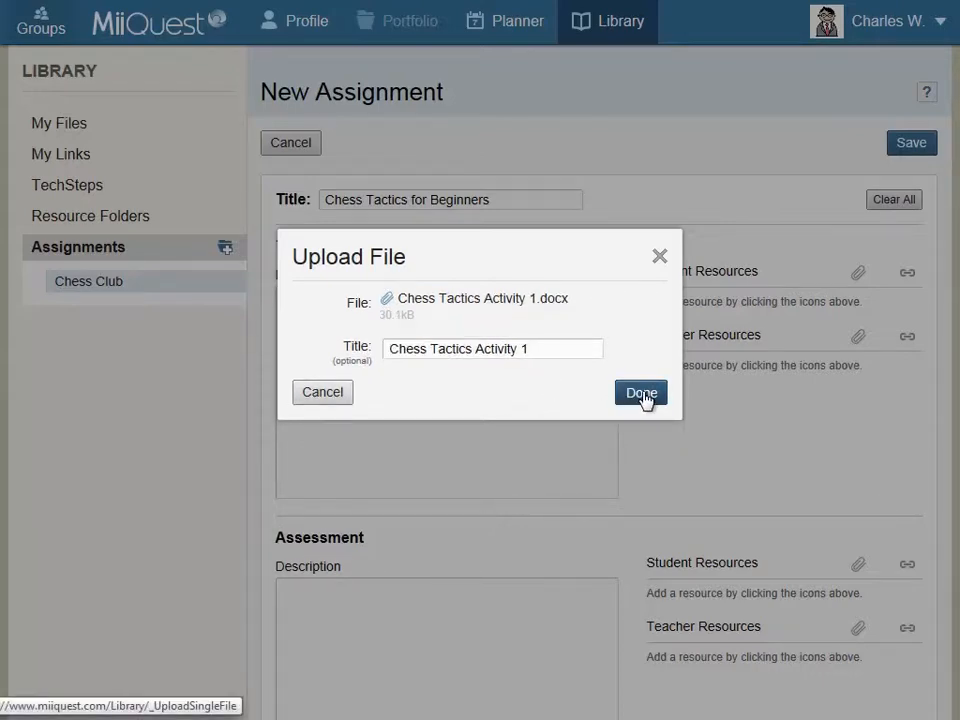
click(642, 396)
Attach Chess Tactics Activity 2 to the task's student resources and remove it again.
click(857, 274)
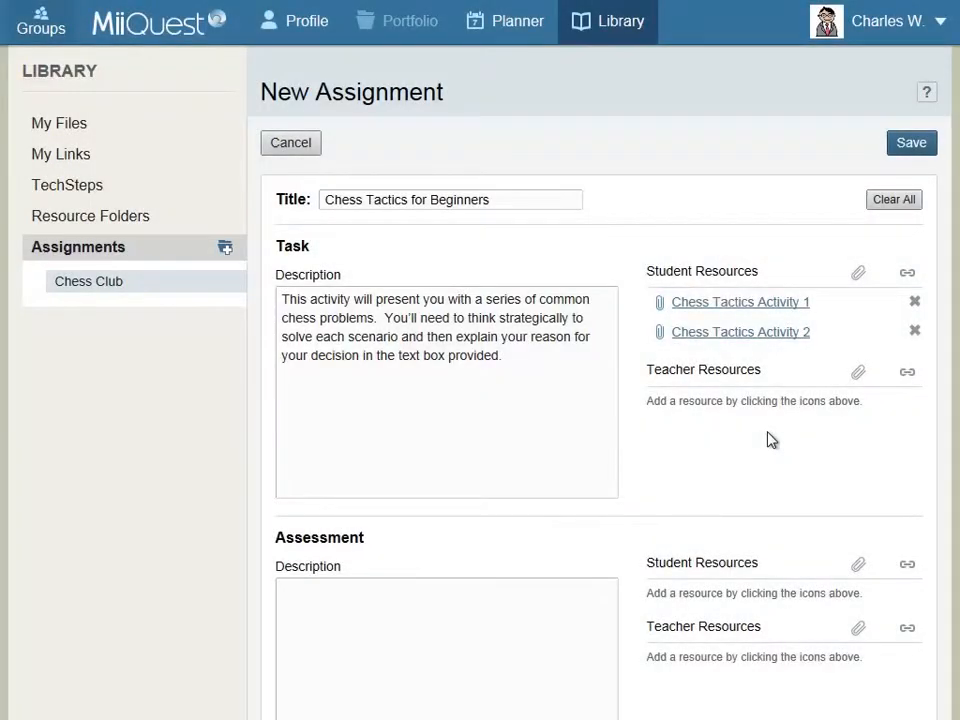
click(913, 333)
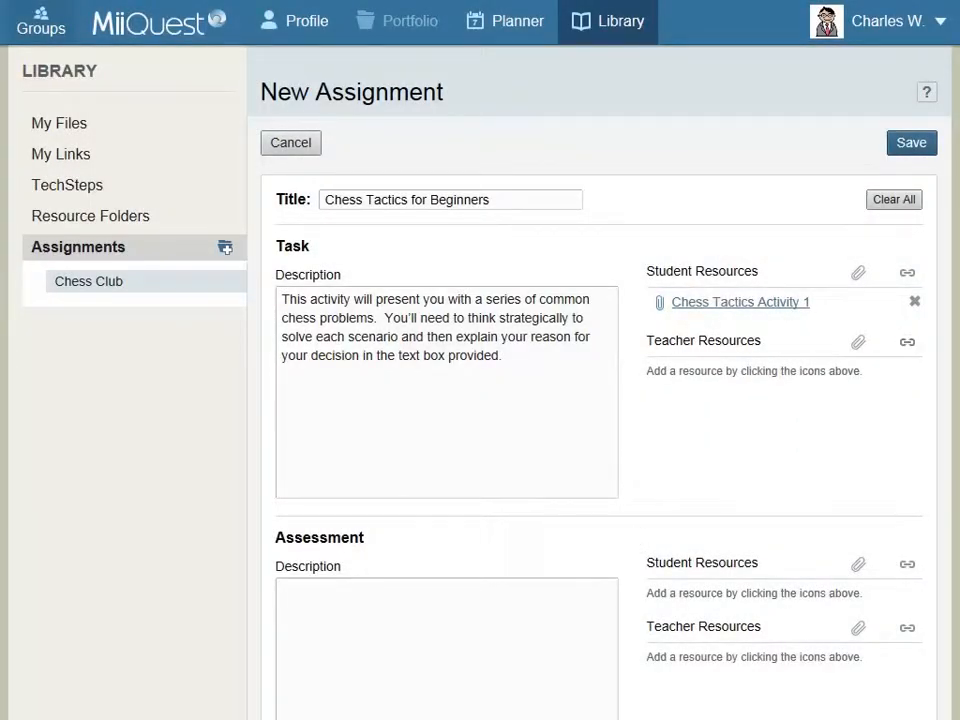
Add two teacher resources to the task: Chess Tactics Activity_(Answer Key).docx titled "Answer Key" and the presentation file titled "Teacher Presentation".
click(855, 343)
click(420, 303)
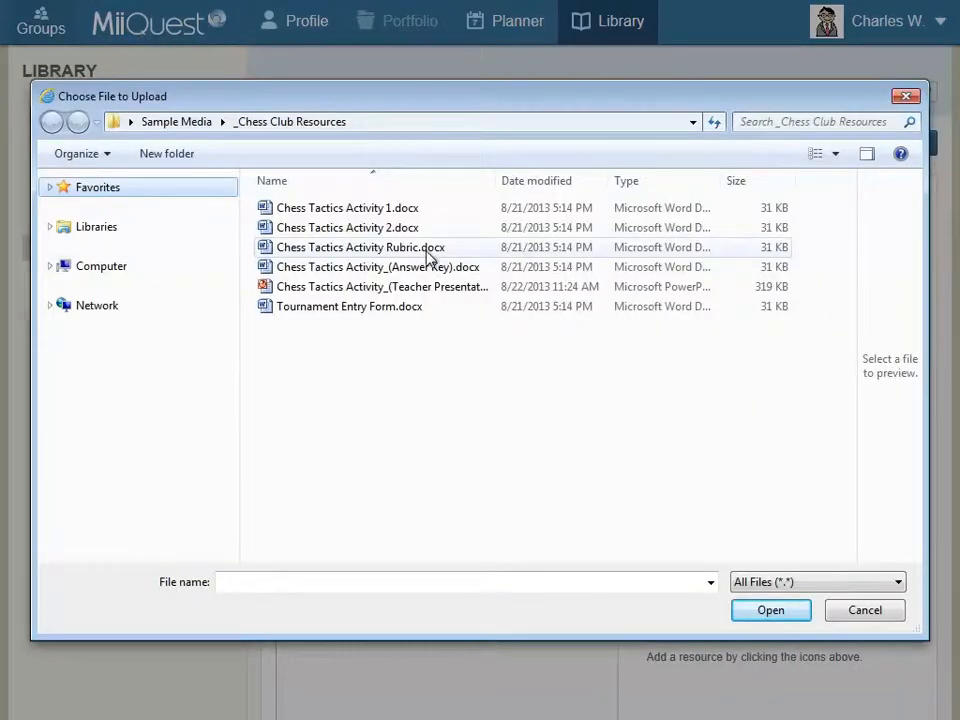
click(432, 267)
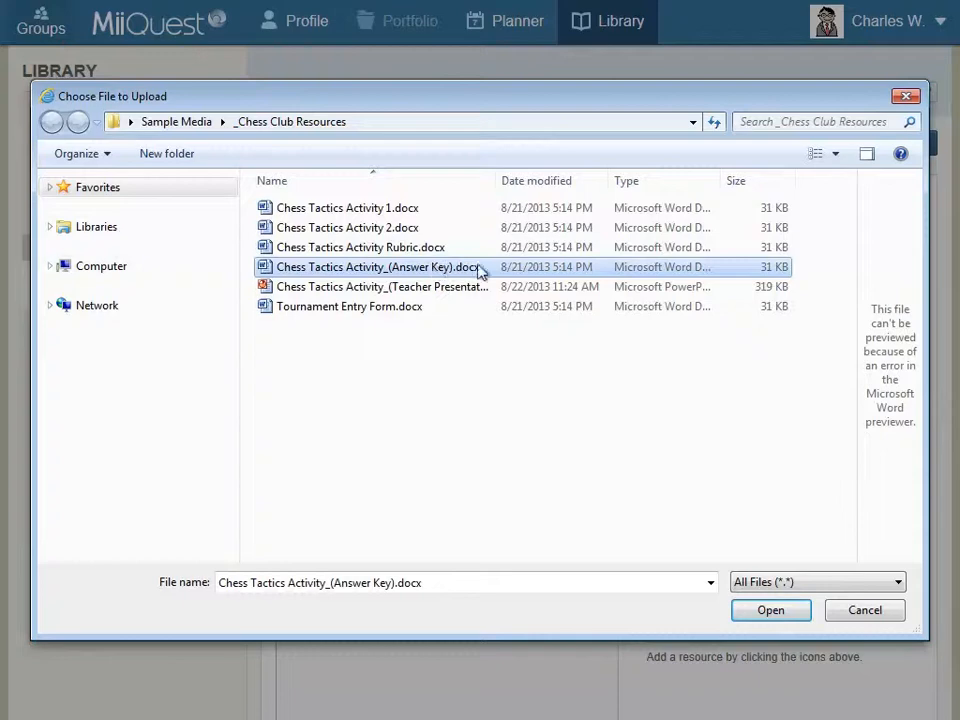
click(790, 610)
text(Answer Key)
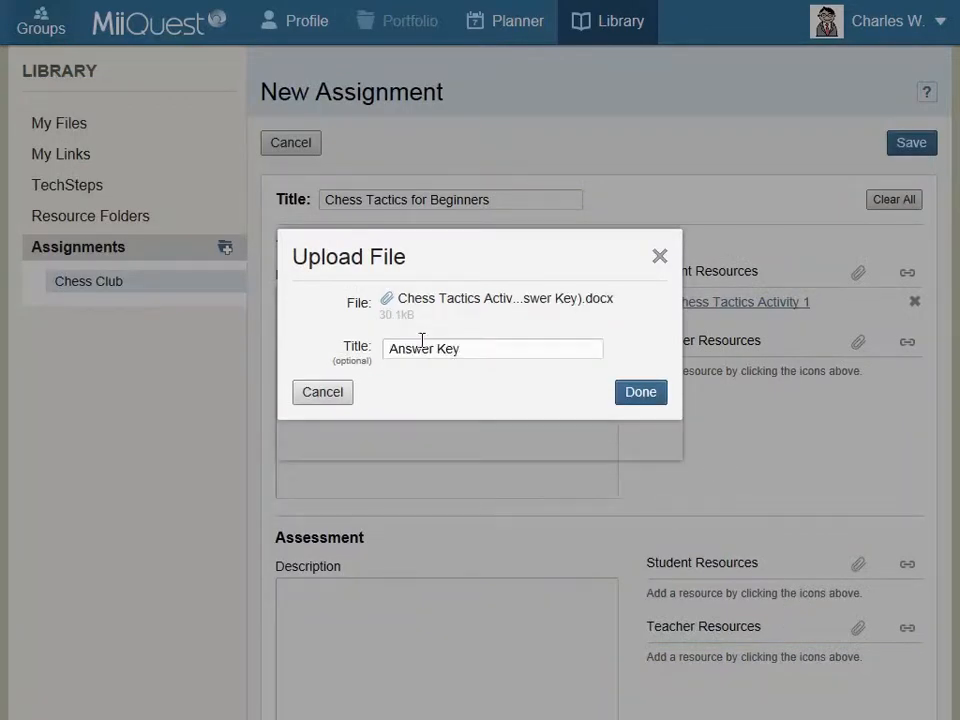
click(641, 392)
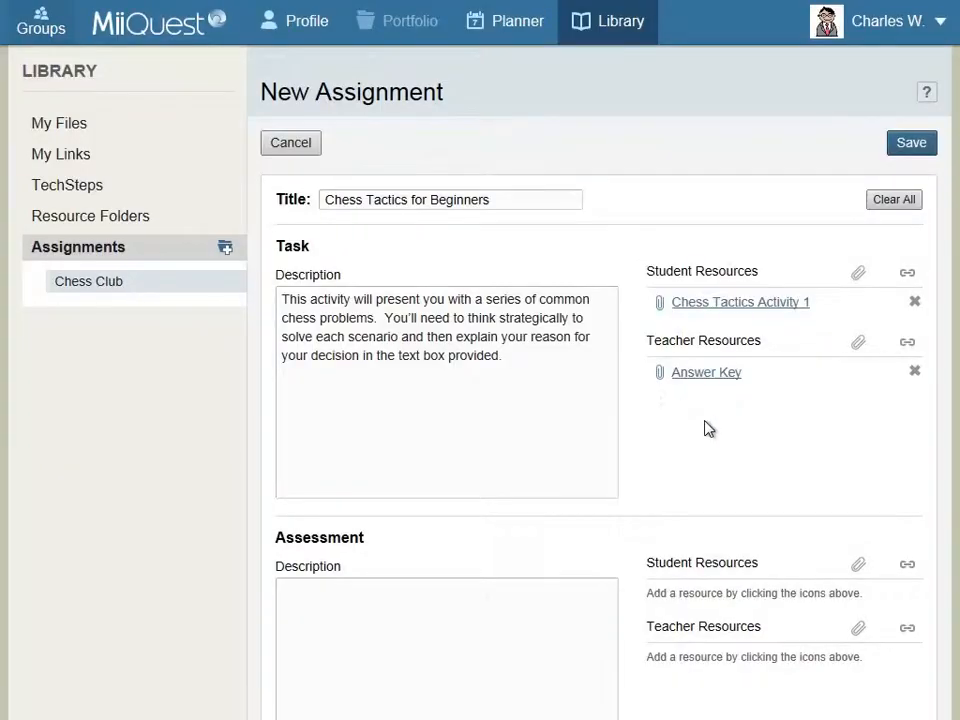
click(858, 343)
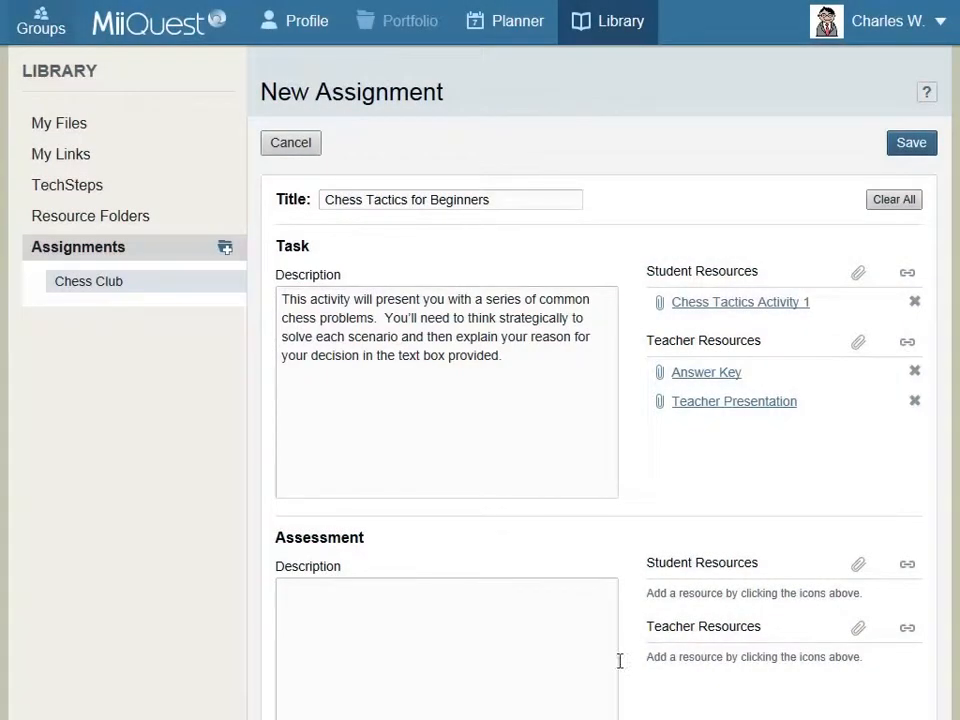
Enter an assessment description covering the two scoring factors, correct answers and a thoughtful strategy explanation, and the rubric for text responses.
click(508, 642)
scroll(510, 648, down, 3)
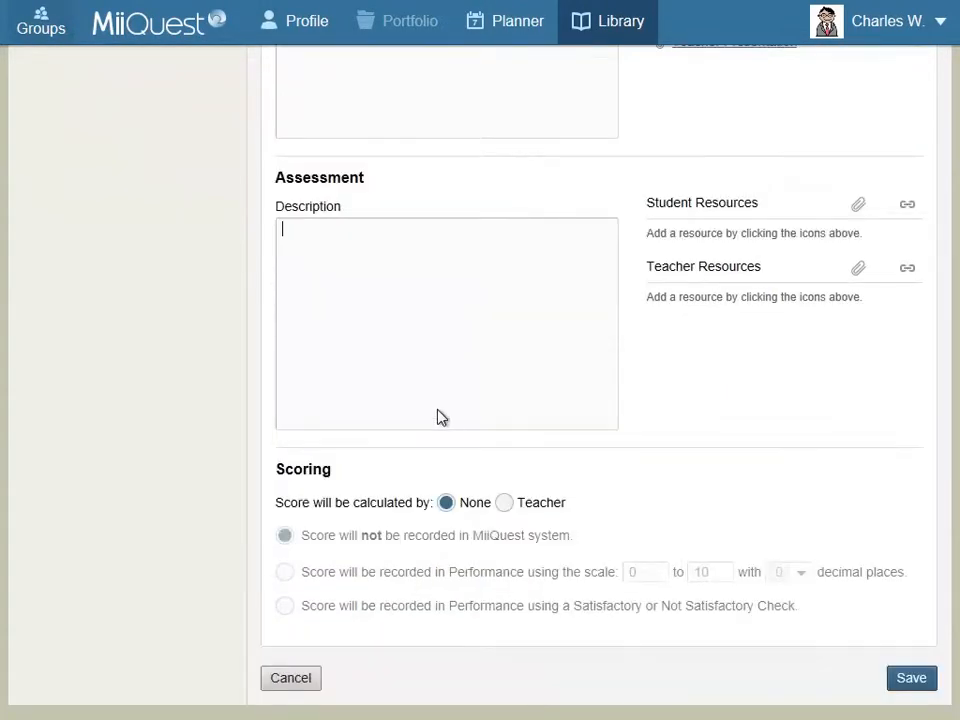
text(This activity will be scored based on two factors:  1) achieving correct answer to each chess problem, 2) providing a thoughtful, defensible explanation of your strategy in the text box.  Text responses will be assessed according to included rubric.)
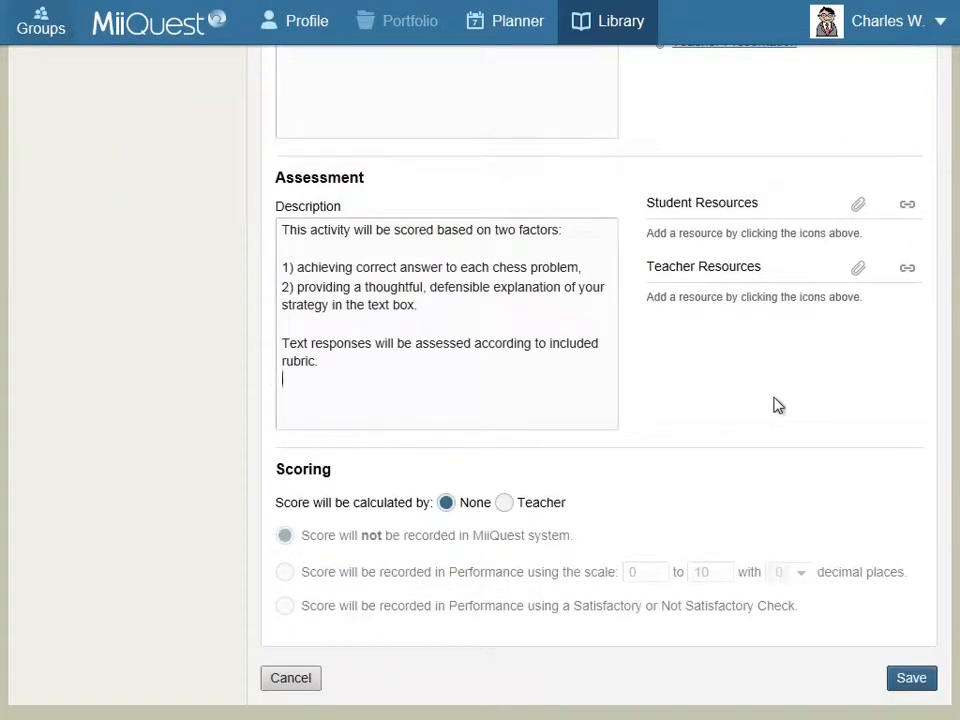
Upload Chess Tactics Activity Rubric.docx as a teacher resource for the assessment, titled "Rubric".
click(857, 269)
click(435, 303)
click(456, 249)
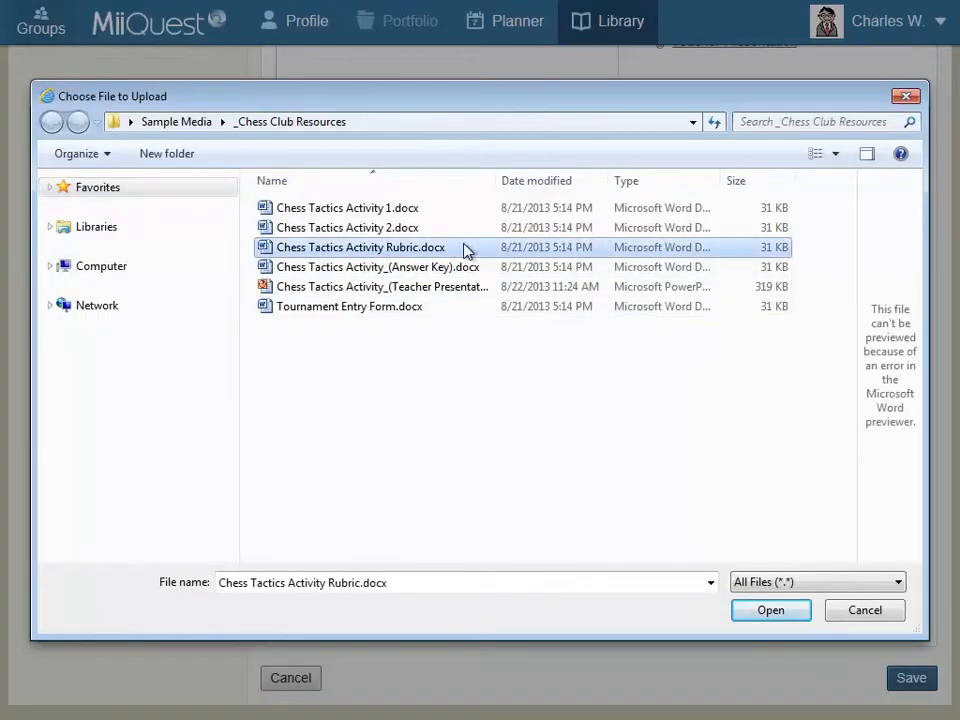
click(790, 608)
click(497, 345)
text(Rubric)
click(639, 392)
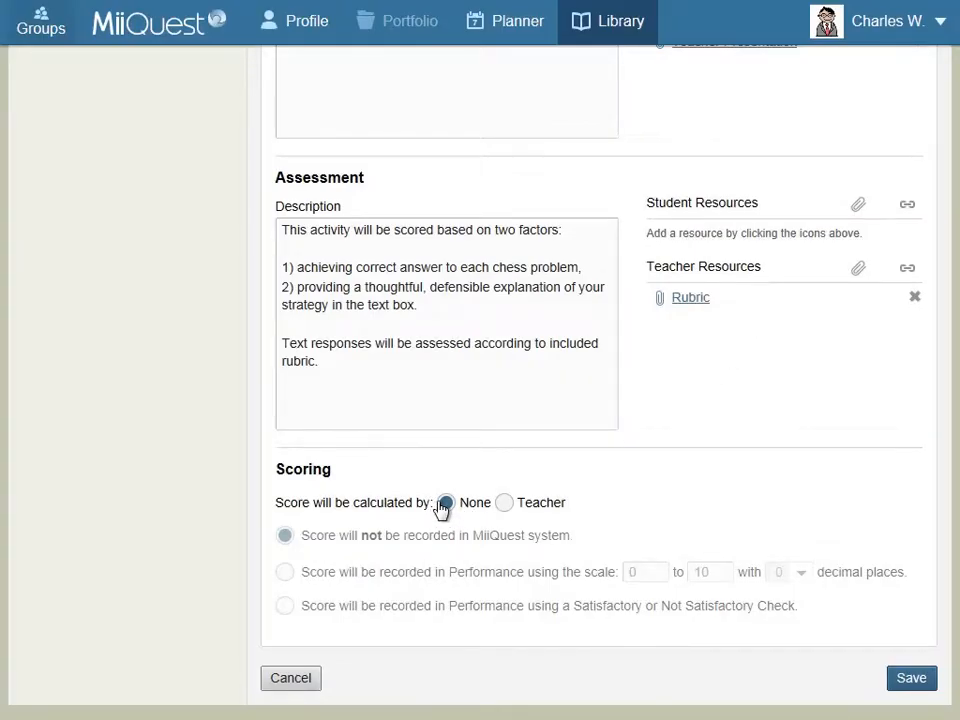
Set scoring to be calculated by the teacher and recorded in Performance on a 0 to 10 scale with 0 decimal places, and save the assignment.
click(504, 503)
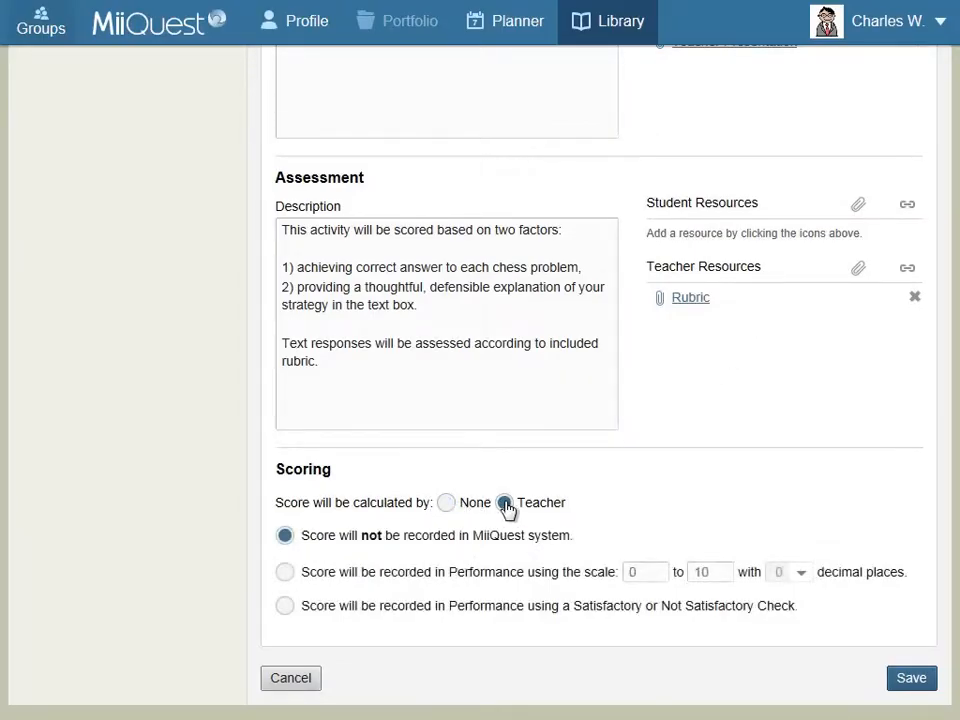
click(284, 606)
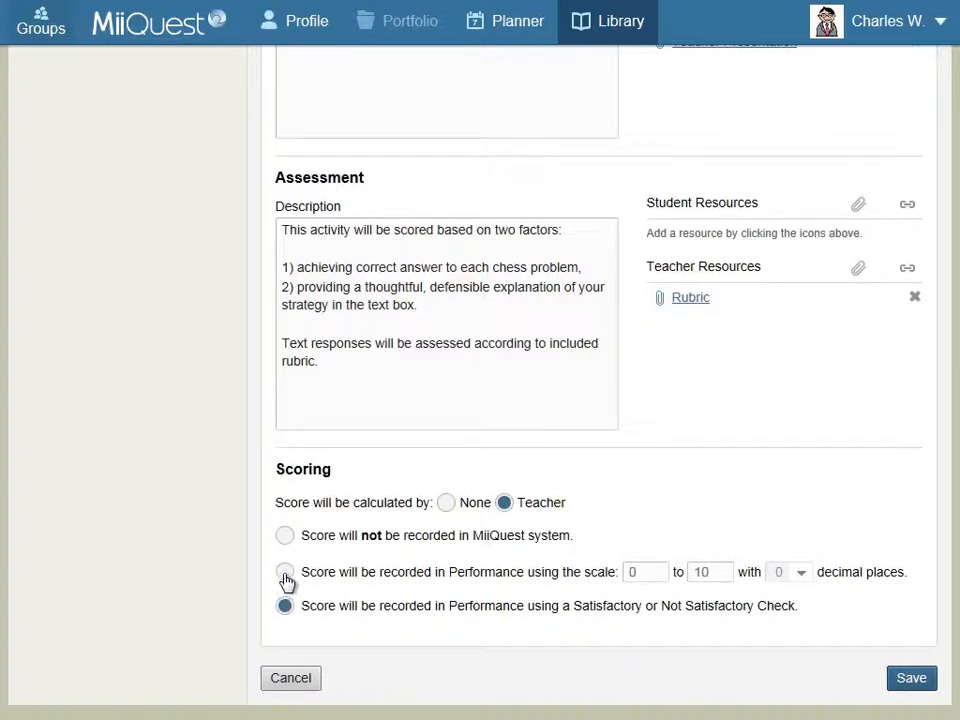
click(285, 572)
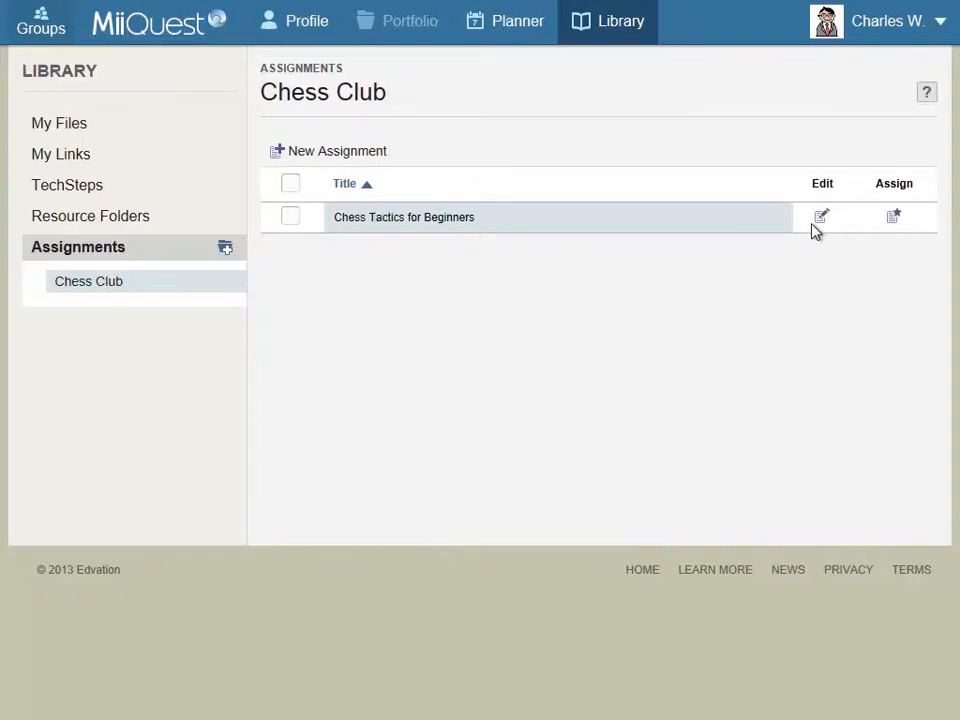
Prepare Chess Tactics for Beginners for posting to all Chess Club members, due 09/21/2013, with Drop Box as the submit method.
click(890, 220)
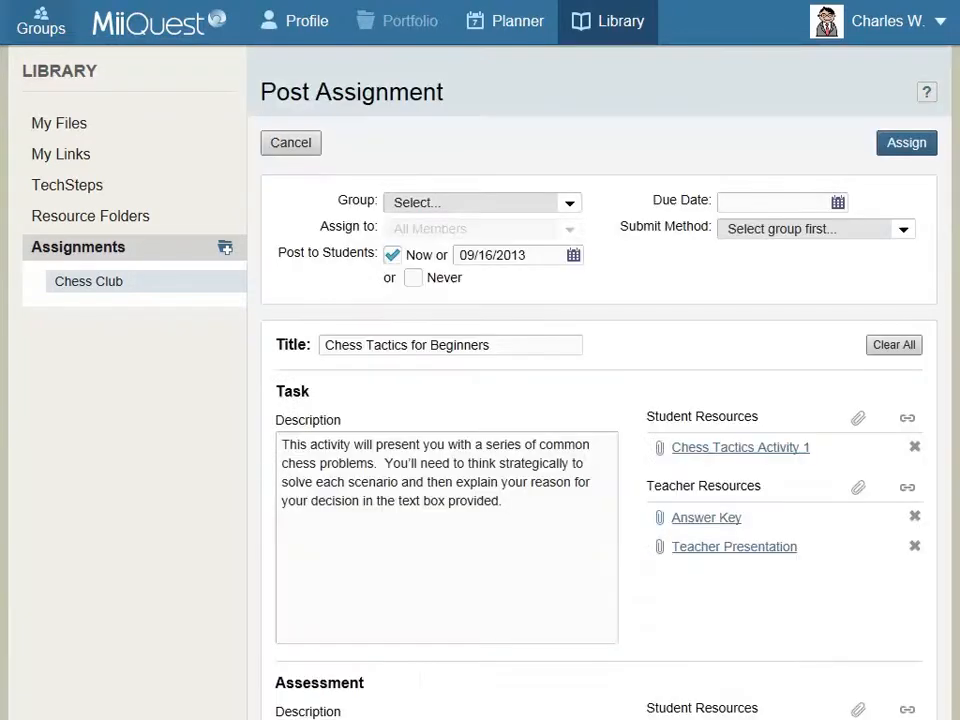
click(568, 204)
click(551, 281)
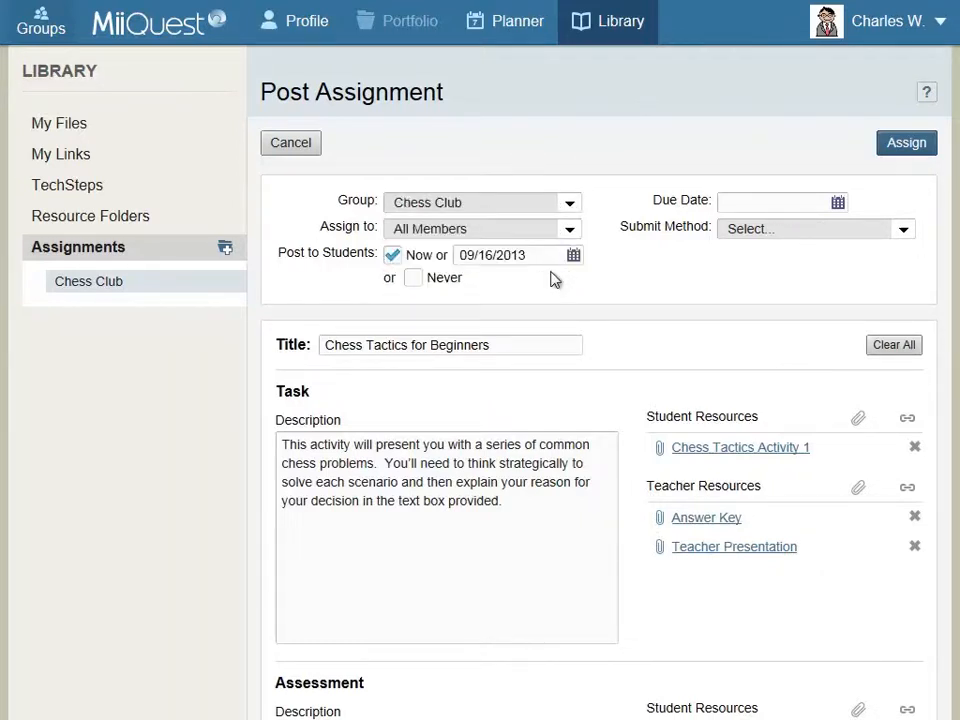
click(837, 204)
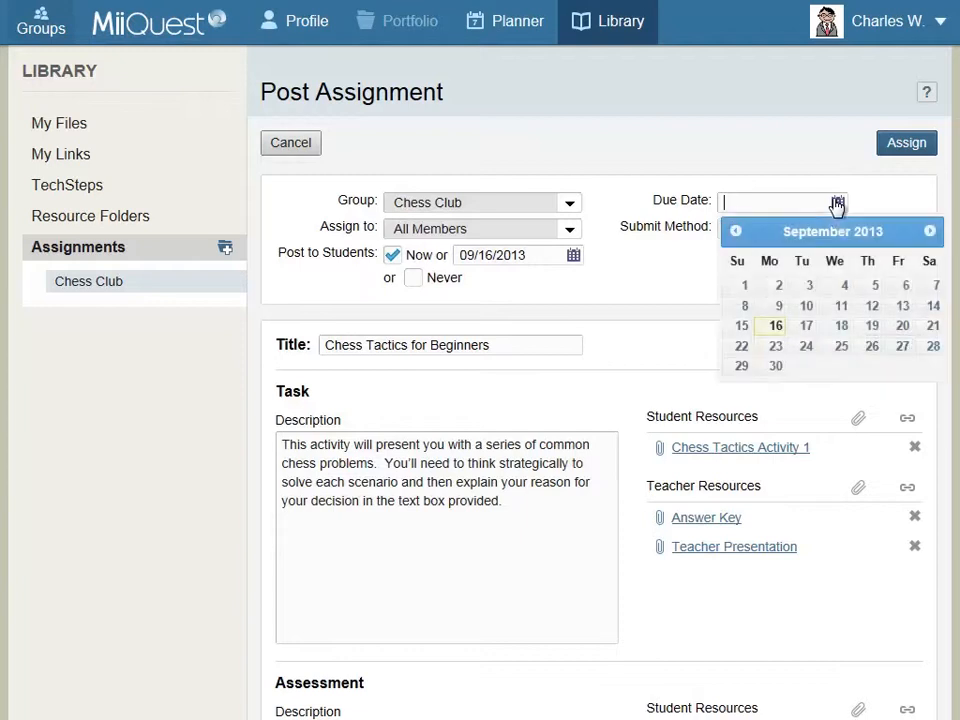
click(923, 328)
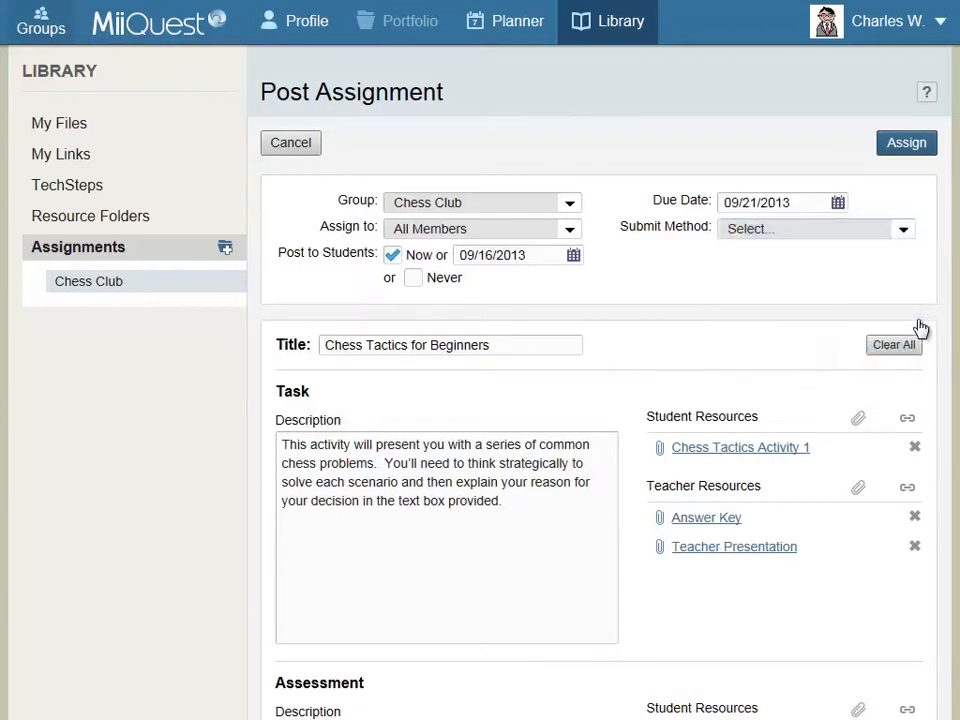
click(892, 229)
click(888, 250)
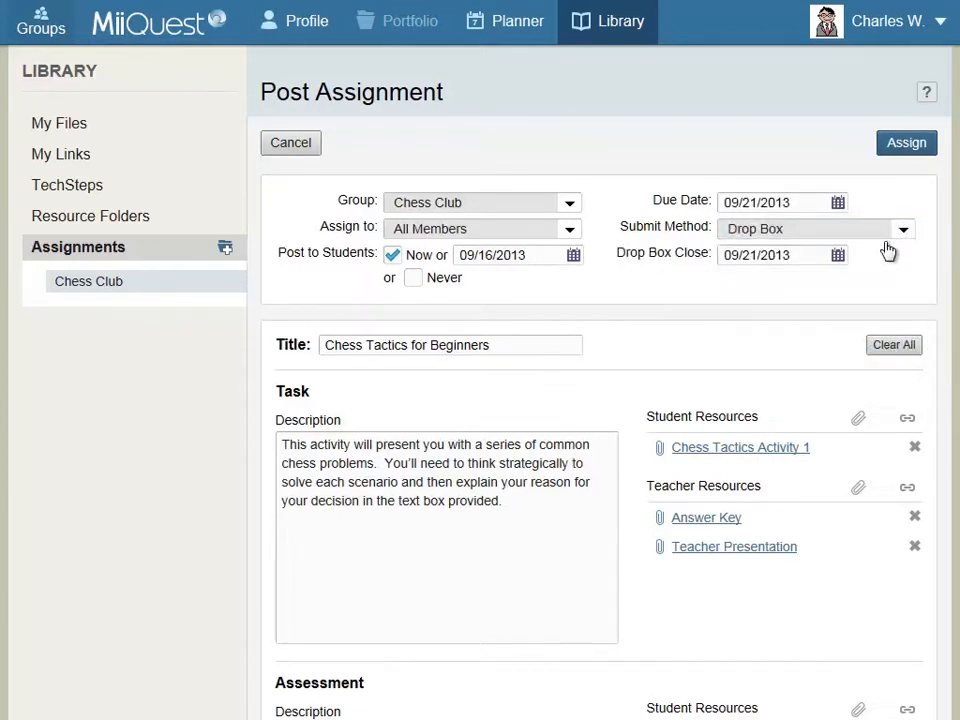
Add a new paragraph to the task description: "This semester only: please also fill out an entry form for the upcoming tournament.".
click(579, 519)
scroll(579, 519, down, 3)
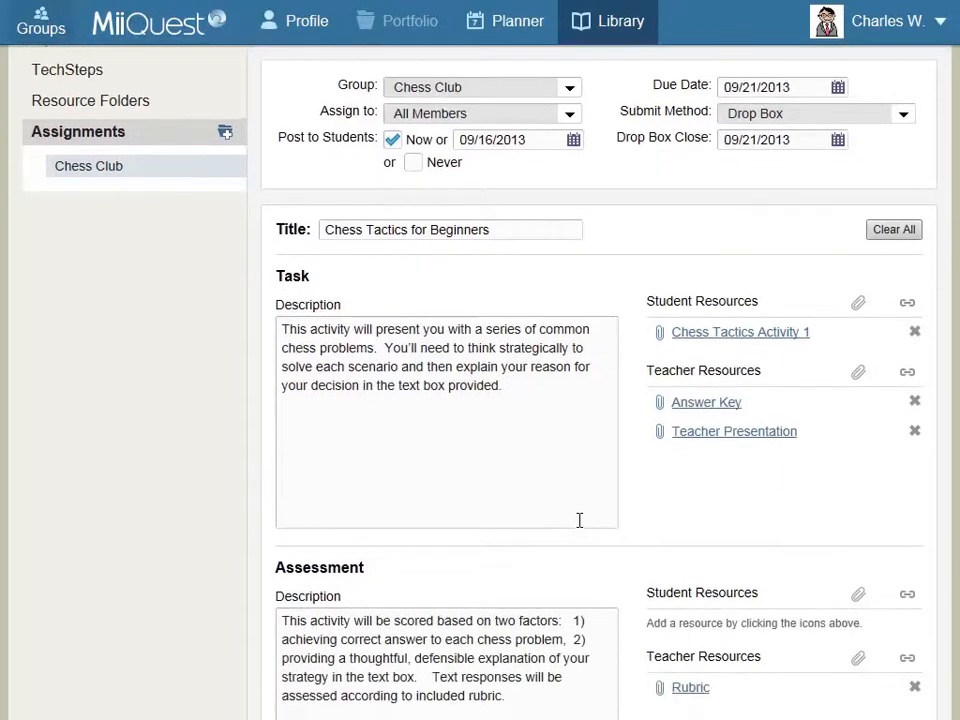
scroll(579, 519, down, 2)
scroll(579, 521, up, 5)
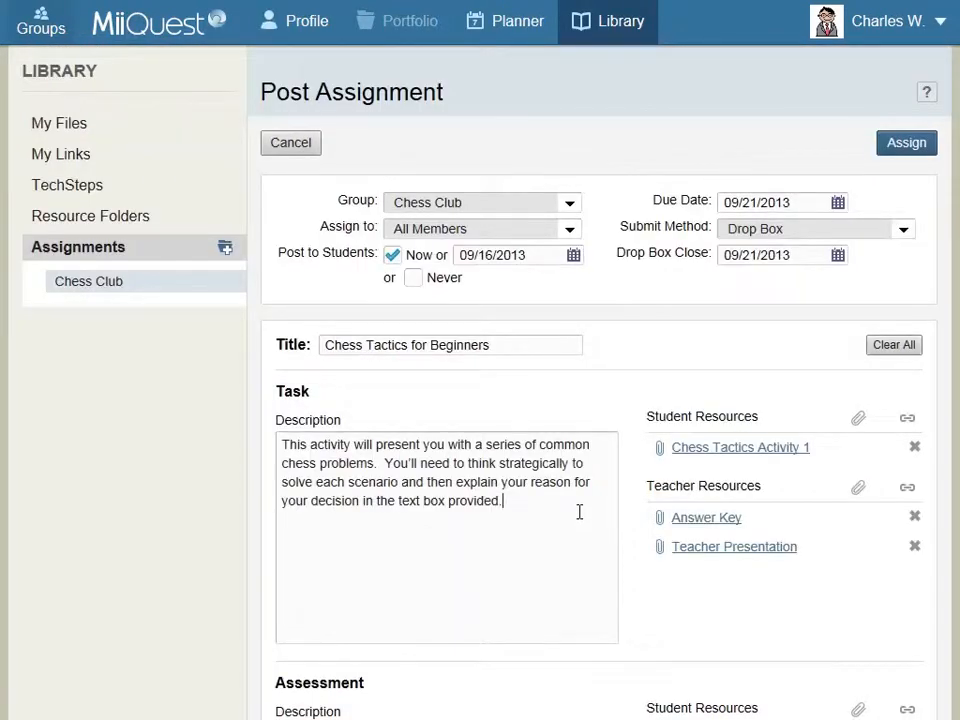
key(Return)
key(Return)
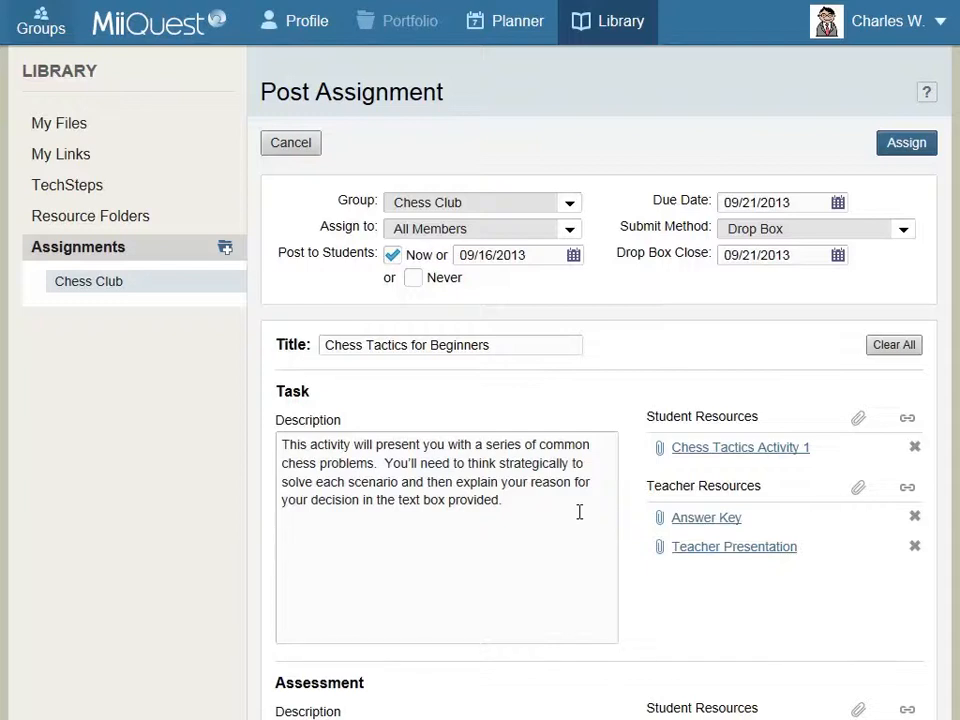
text(This semester only: please also fill out an entry form for the upcoming tournament.)
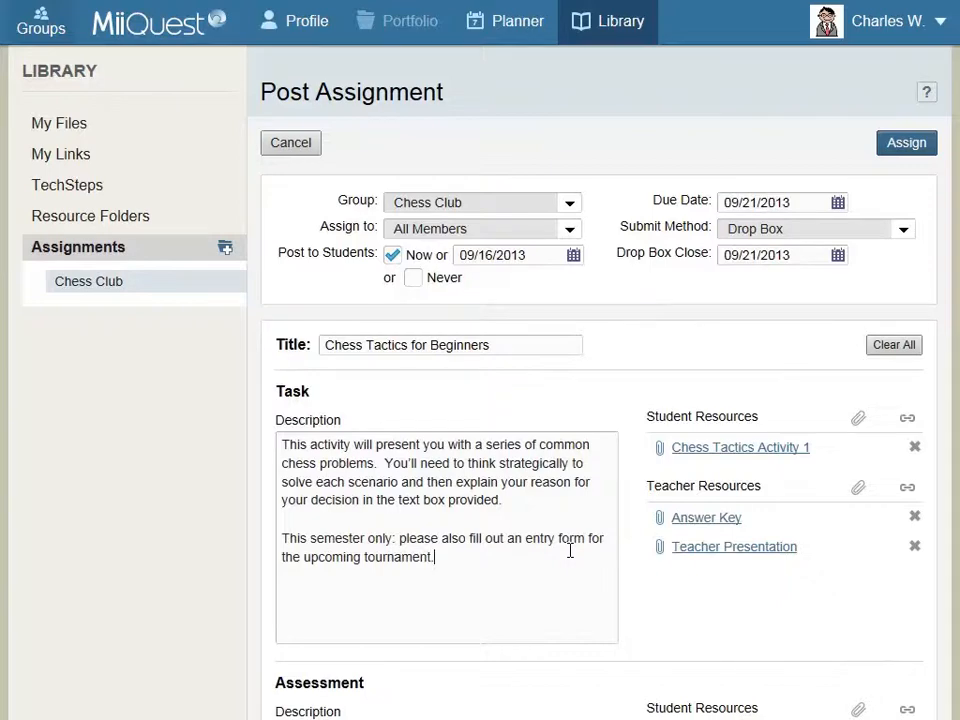
Upload Tournament Entry Form.docx as a student resource for the task, titled "Tournament Entry Form".
click(857, 418)
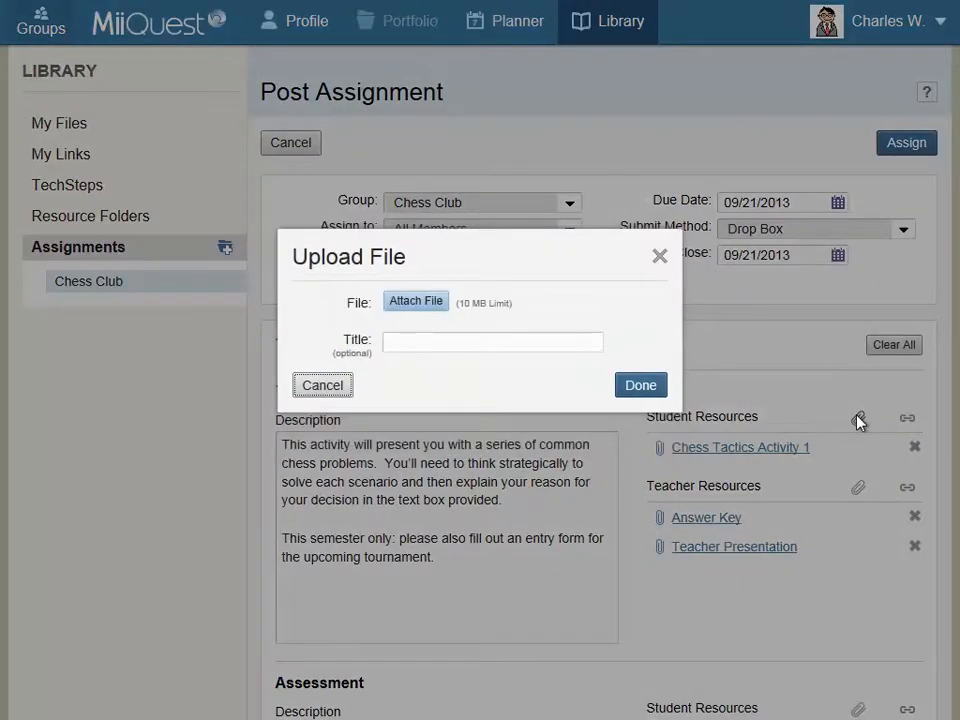
click(420, 302)
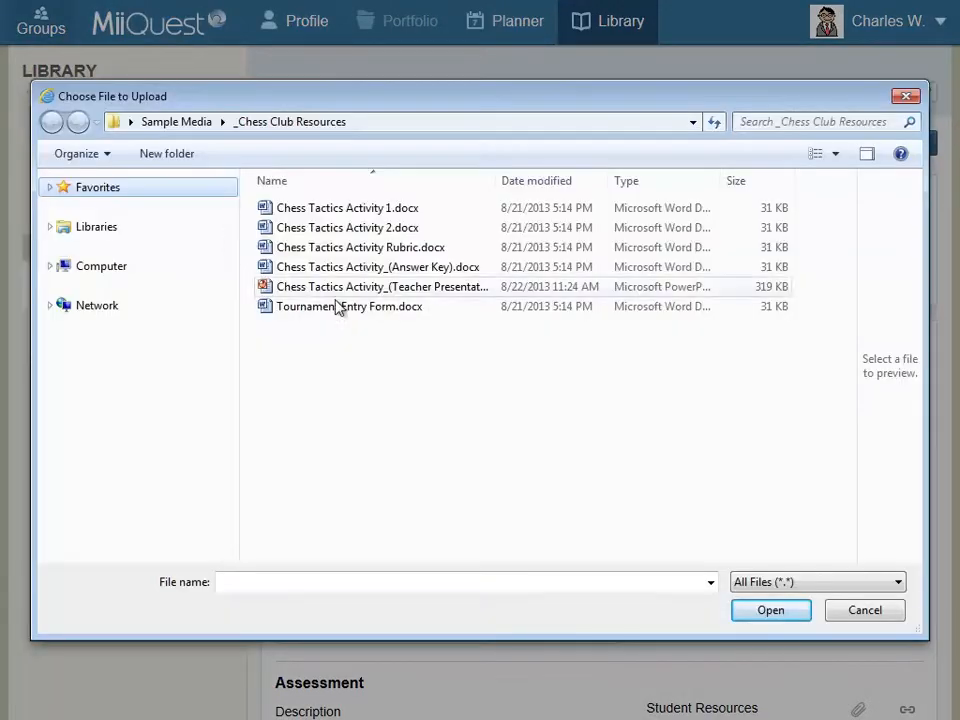
click(470, 311)
click(789, 611)
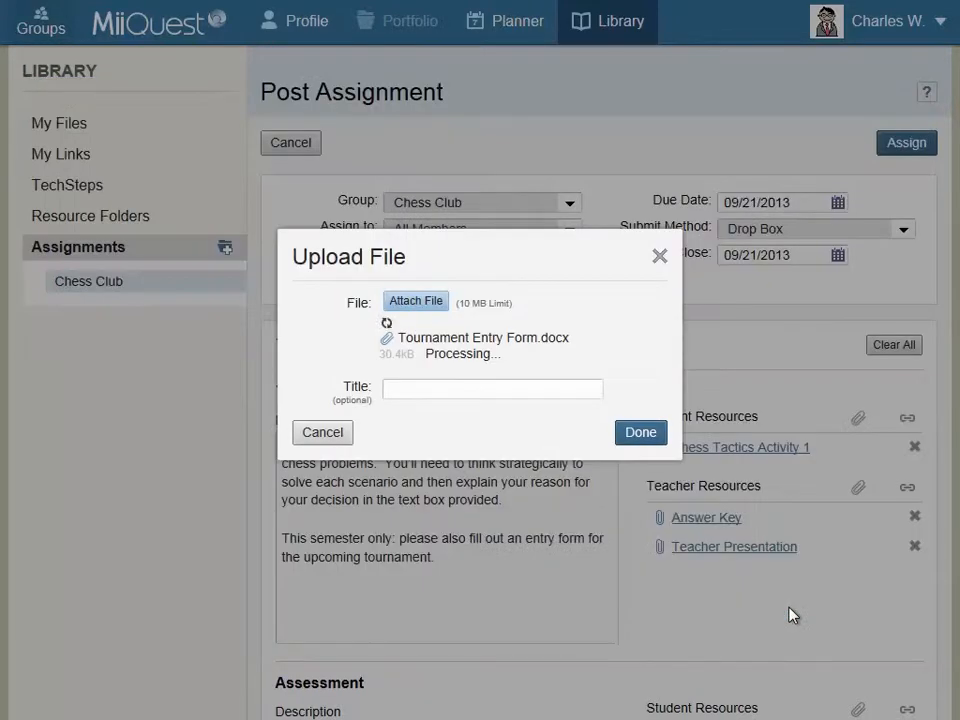
click(422, 346)
text(Tournament Entry Form)
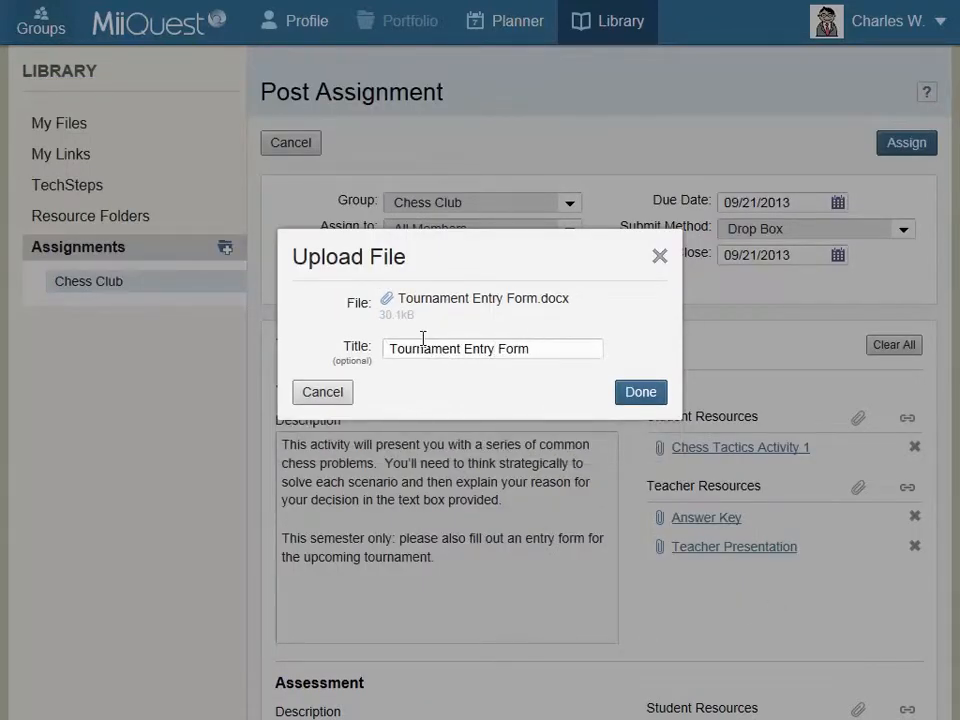
click(639, 396)
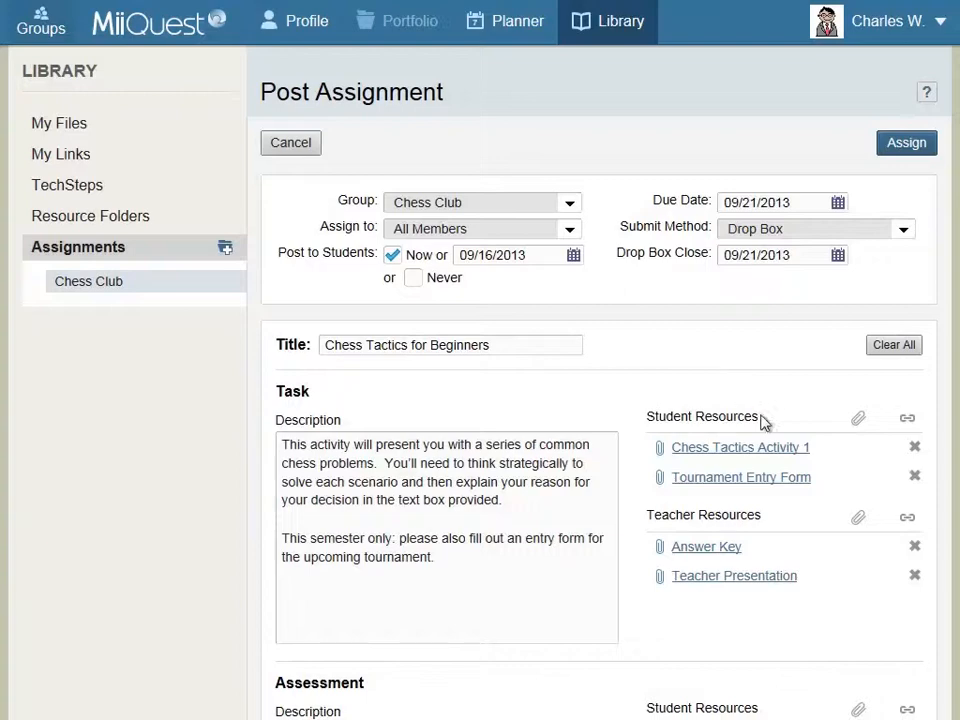
Append "3) Completing the entry form for the spring tournament." to the end of the assessment description.
scroll(812, 484, down, 3)
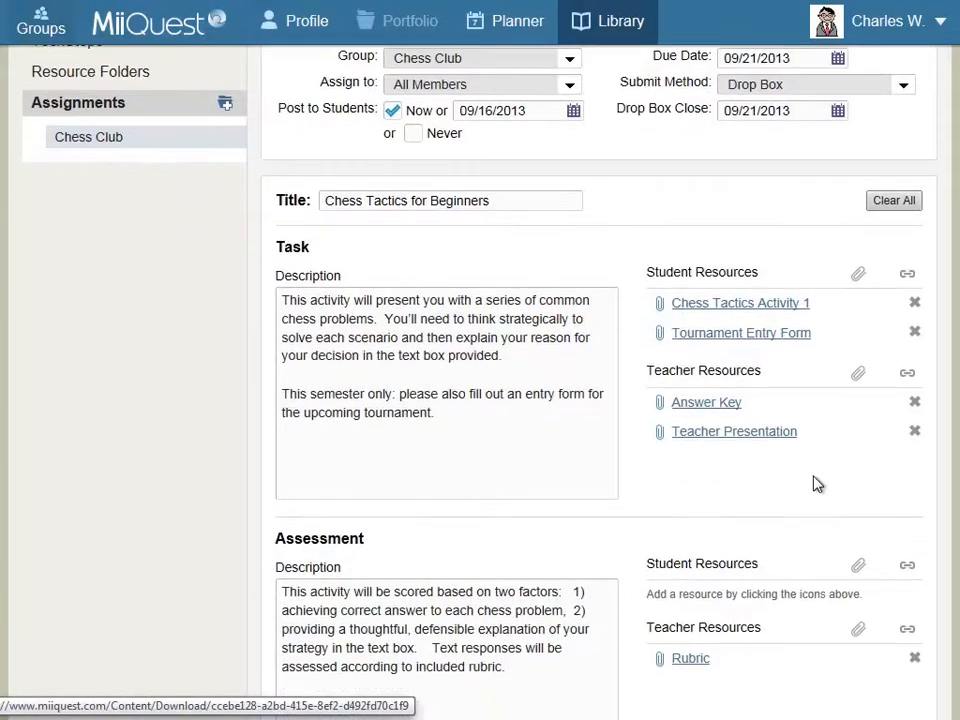
click(553, 583)
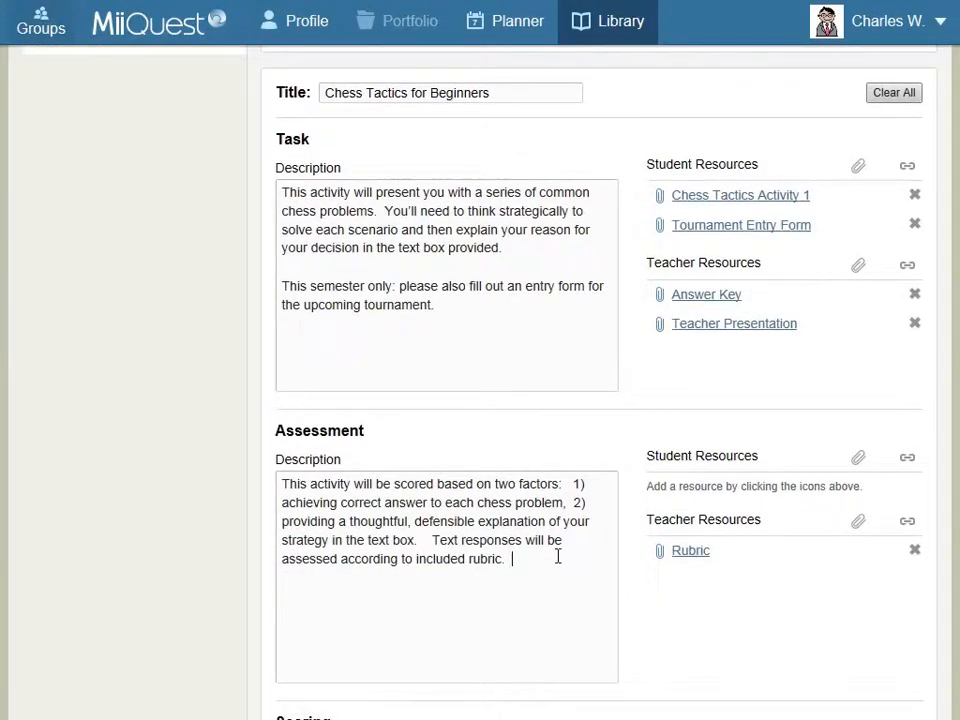
text(3) Completing the entry form for the spring tournament.)
Assign Chess Tactics for Beginners to the Chess Club group and acknowledge the verification.
scroll(561, 601, down, 3)
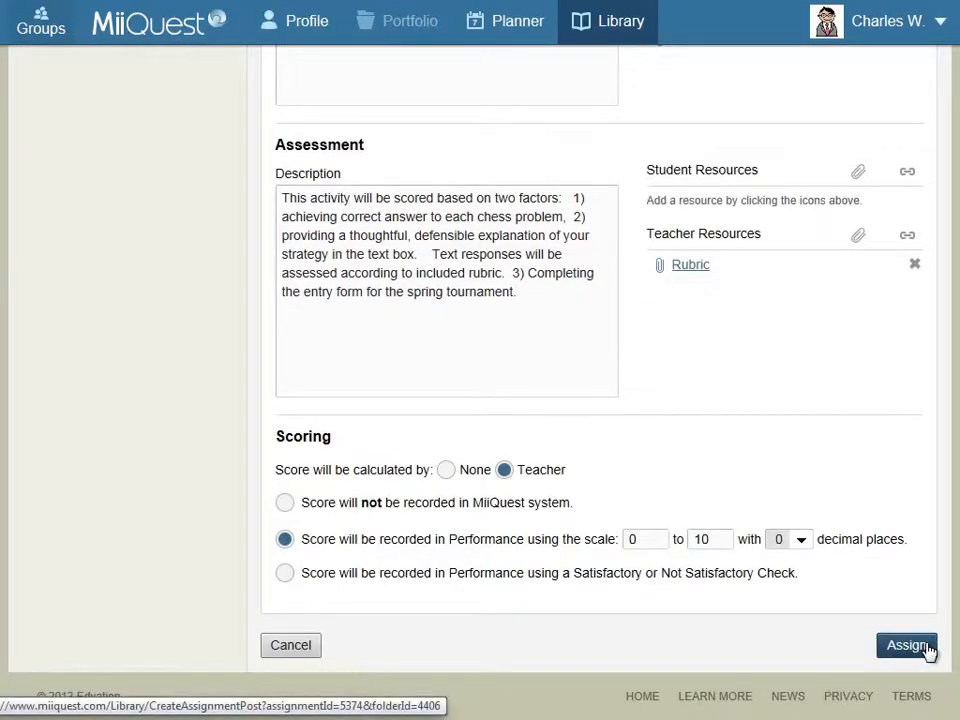
click(927, 648)
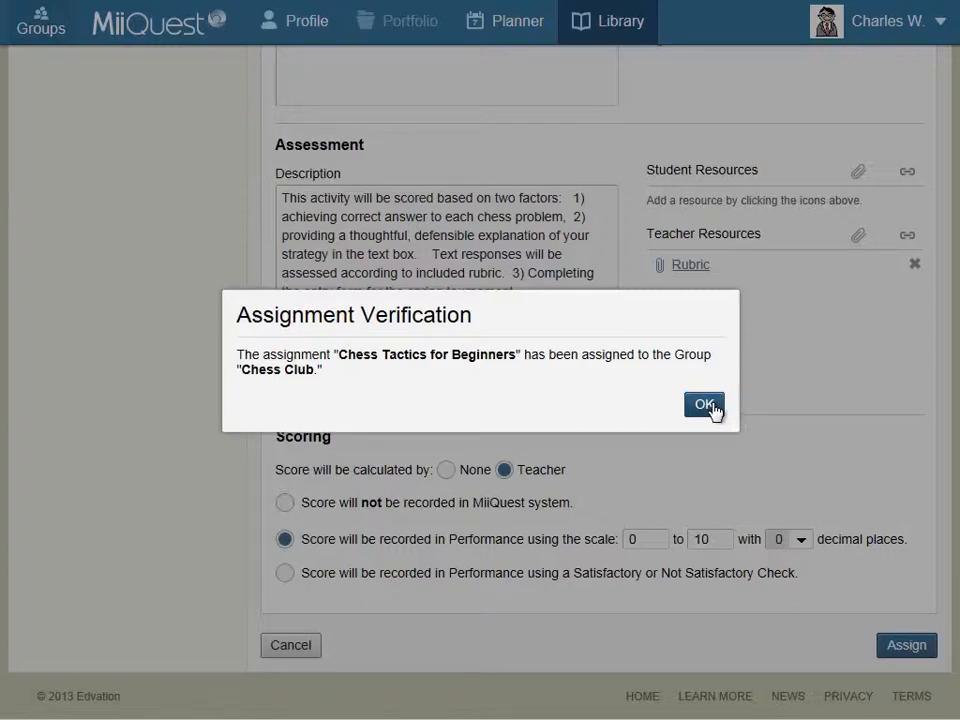
click(705, 405)
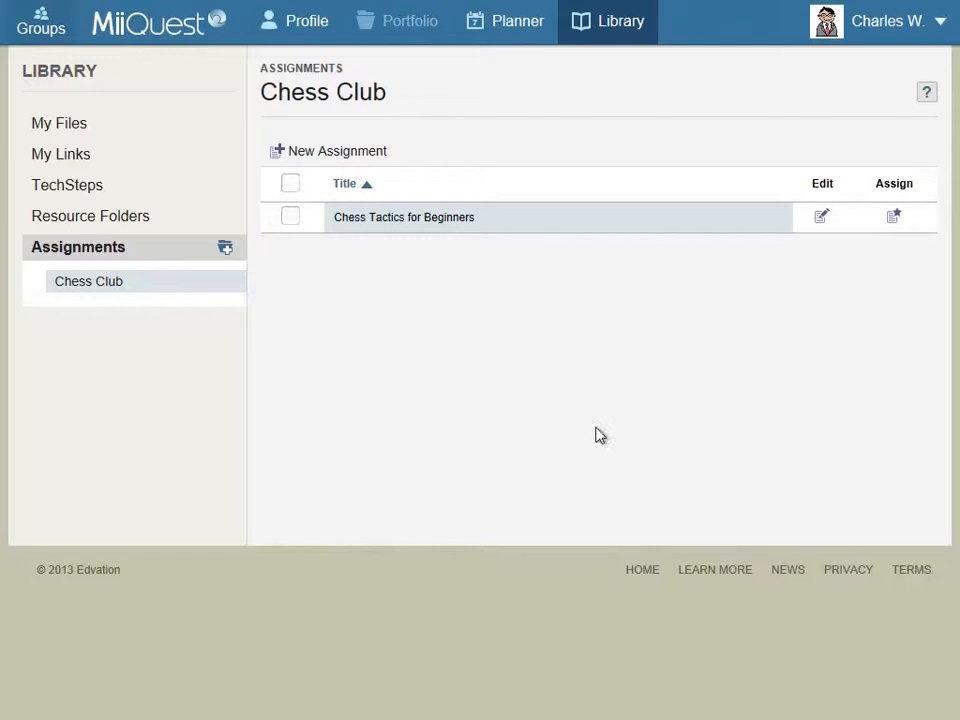
Go to the Chess Club group's Performance page and start a new assignment there.
click(35, 18)
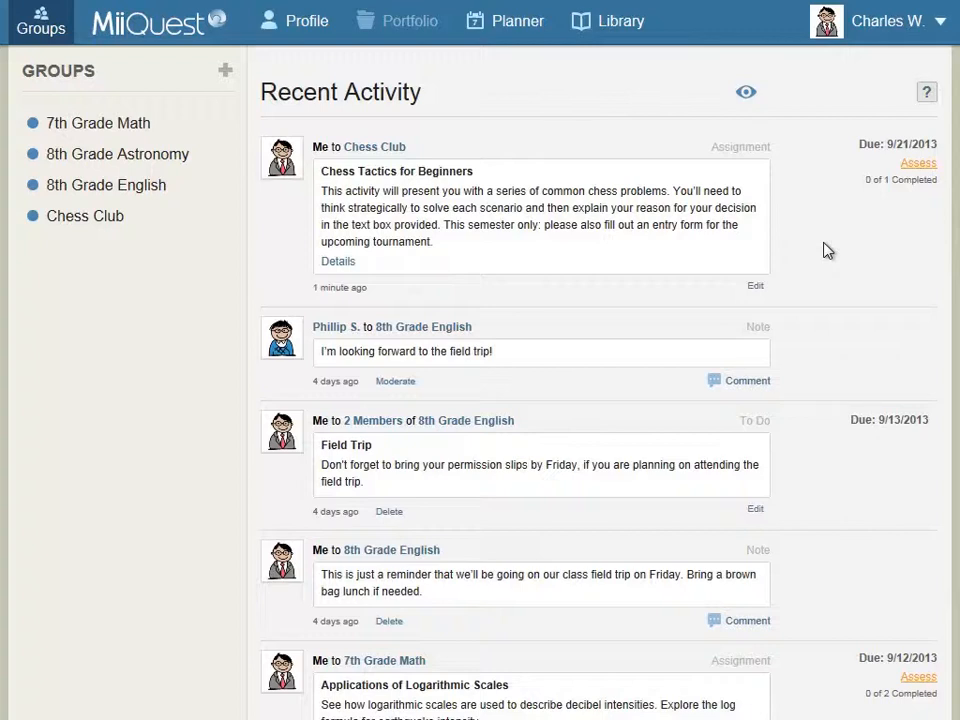
click(160, 221)
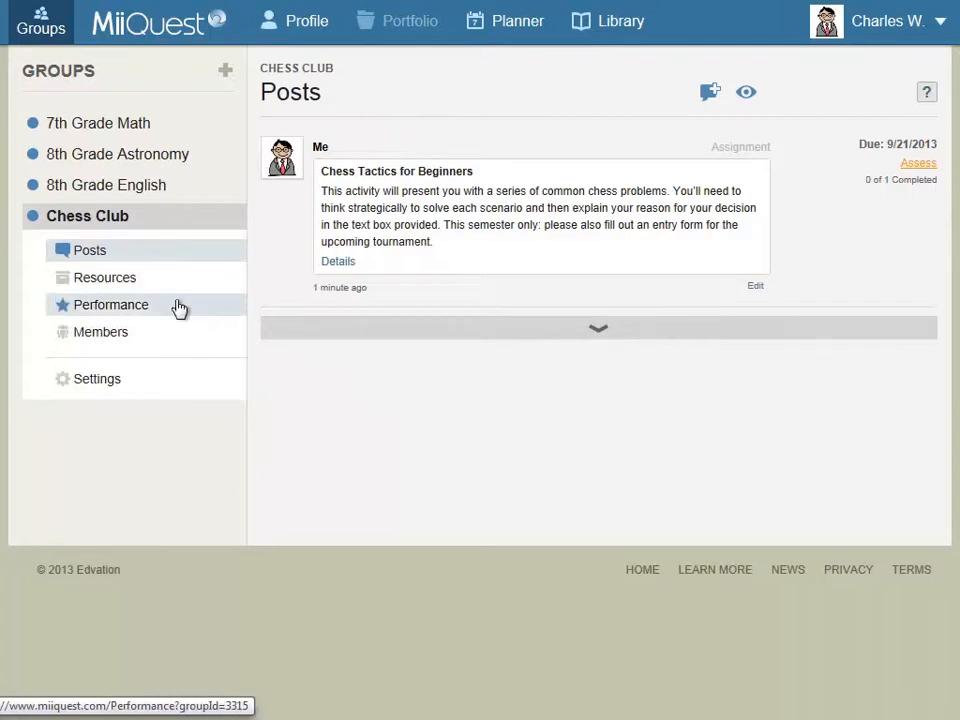
click(179, 309)
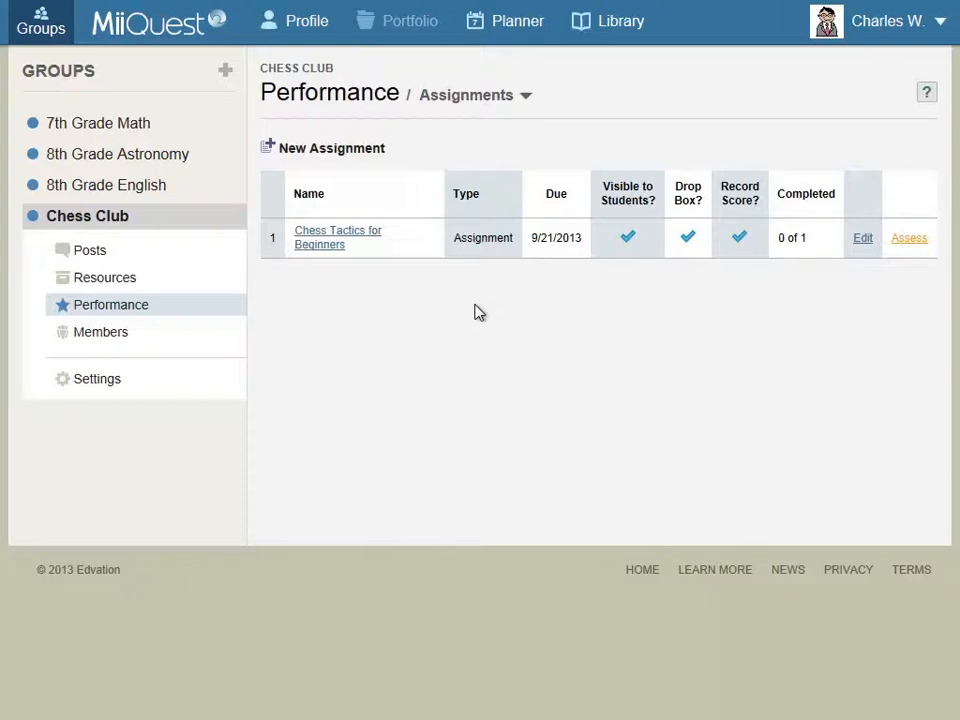
click(345, 150)
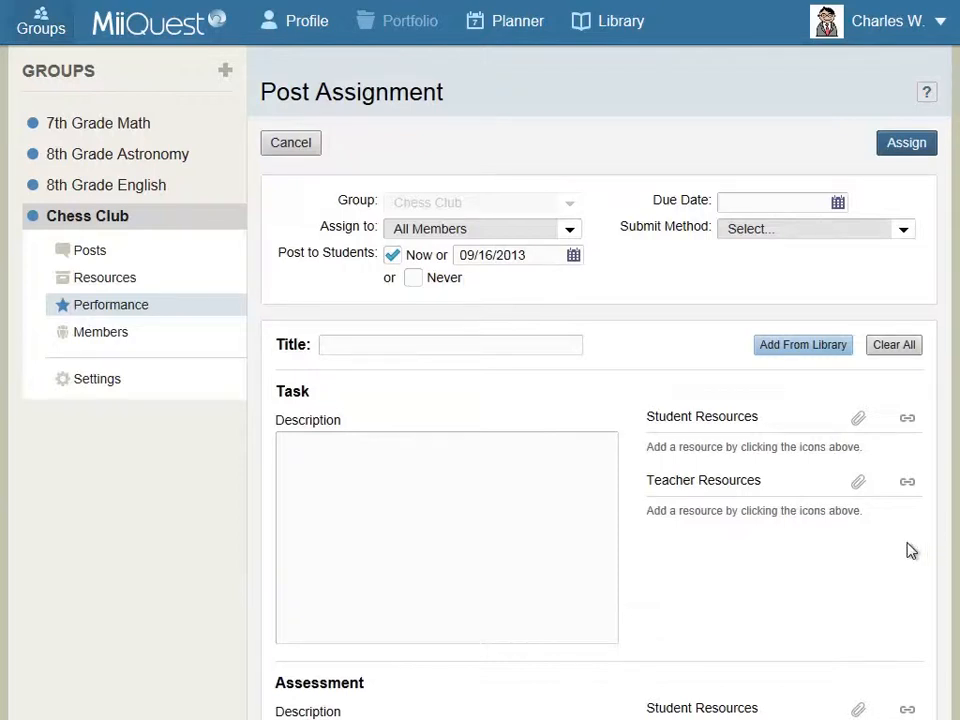
Fill the new assignment with the All Systems Go item from the TechSteps Activity Library for grades 6-8 Mathematics.
click(836, 348)
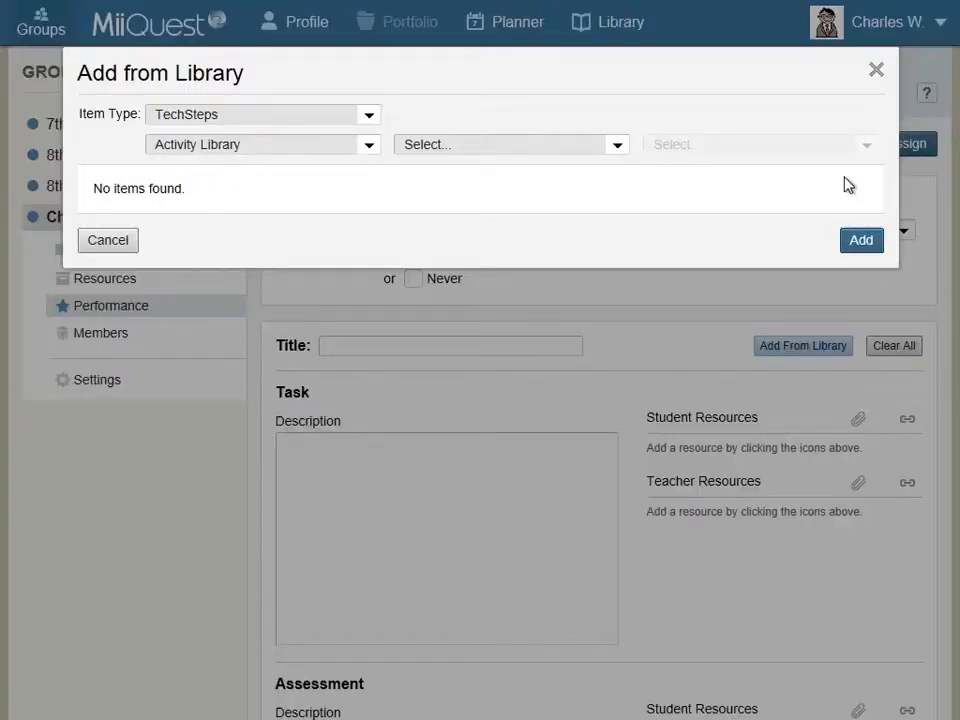
click(370, 116)
click(343, 135)
click(360, 147)
click(354, 204)
click(606, 146)
click(598, 204)
click(756, 147)
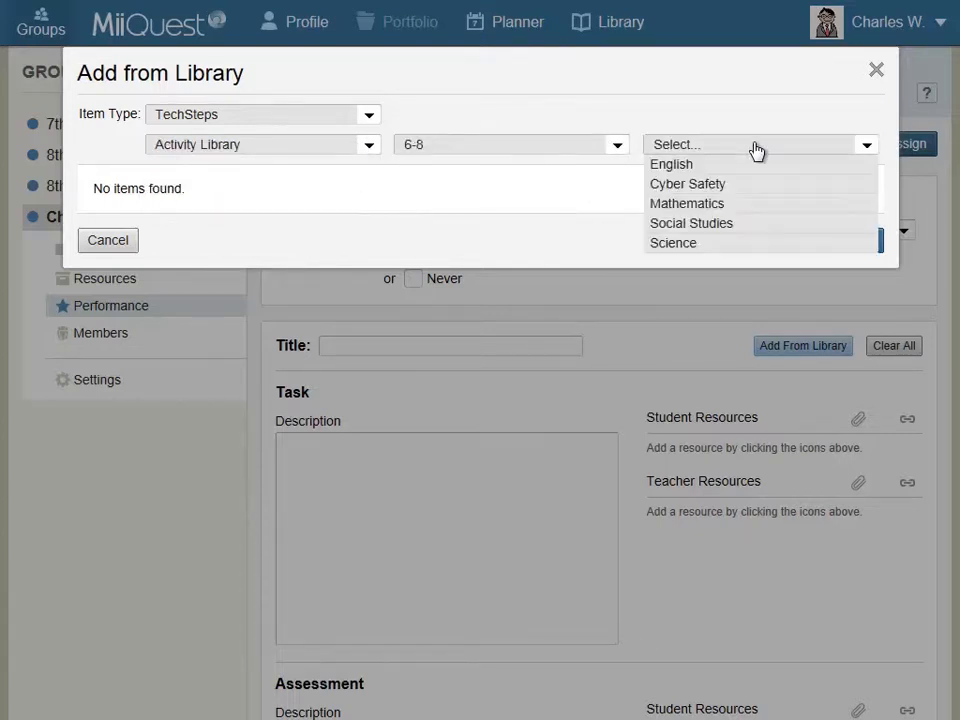
click(768, 205)
click(94, 180)
click(856, 304)
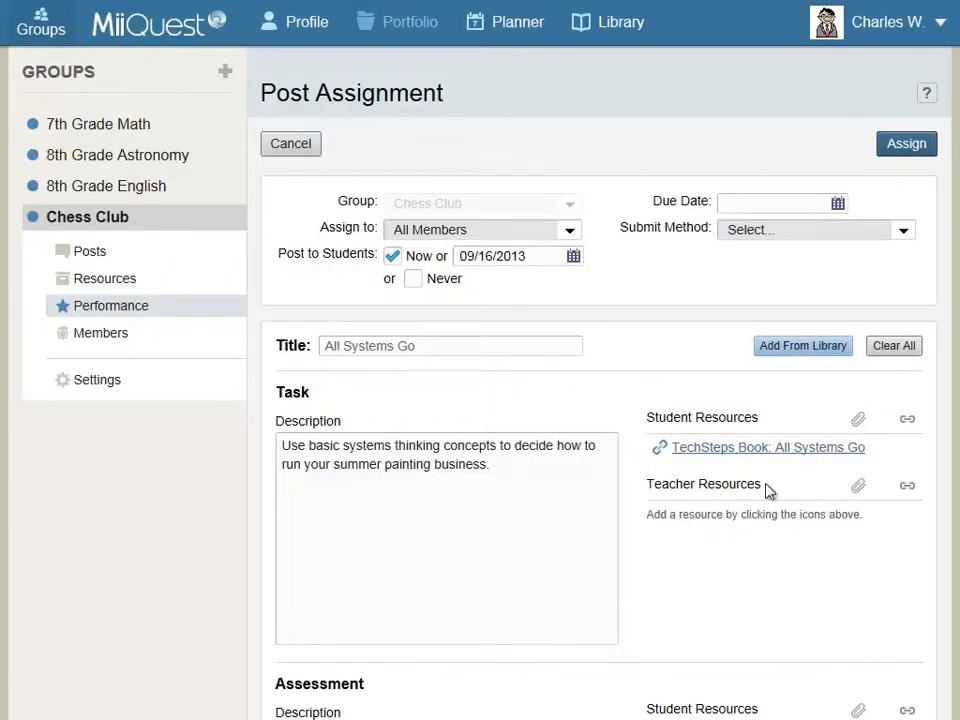
Review the task, assessment and scoring sections of the library assignment and clear all of its content.
scroll(770, 488, down, 2)
scroll(770, 486, up, 1)
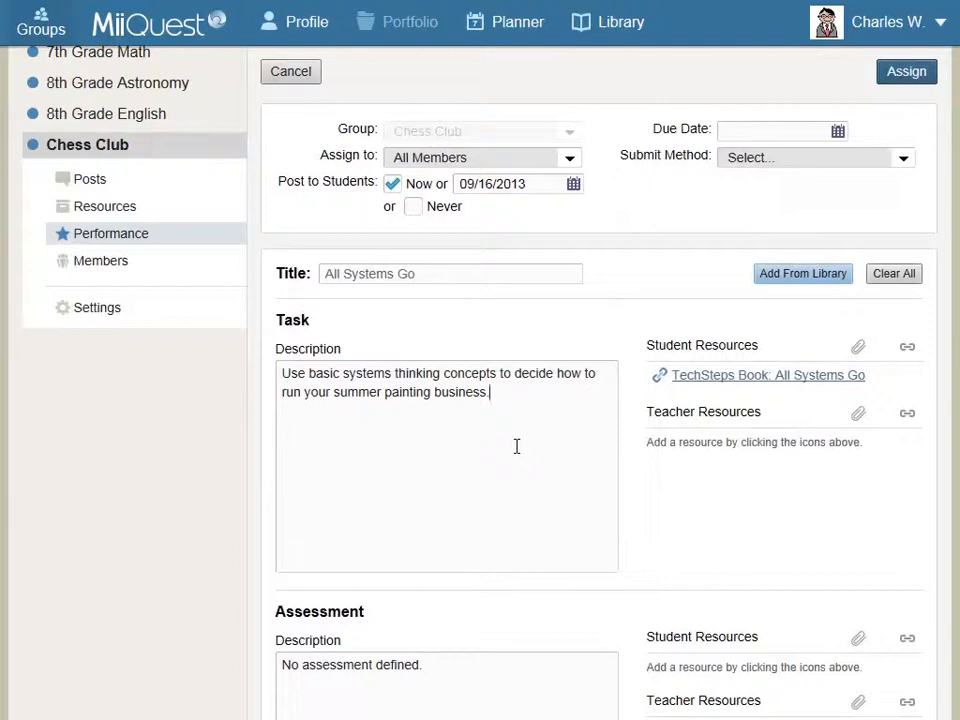
scroll(517, 446, down, 5)
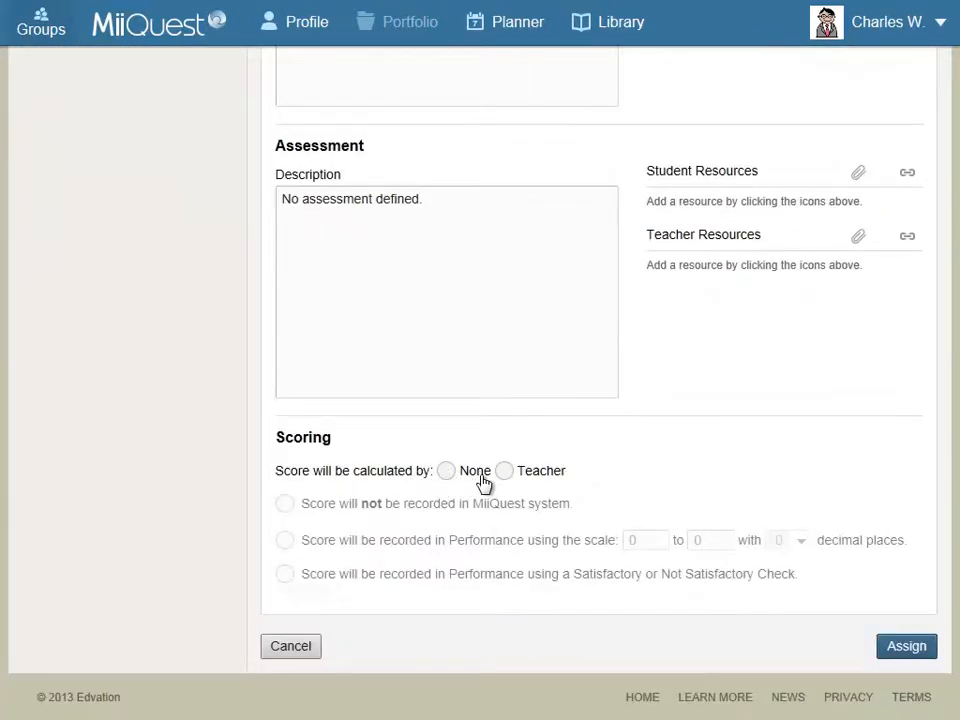
scroll(684, 459, up, 5)
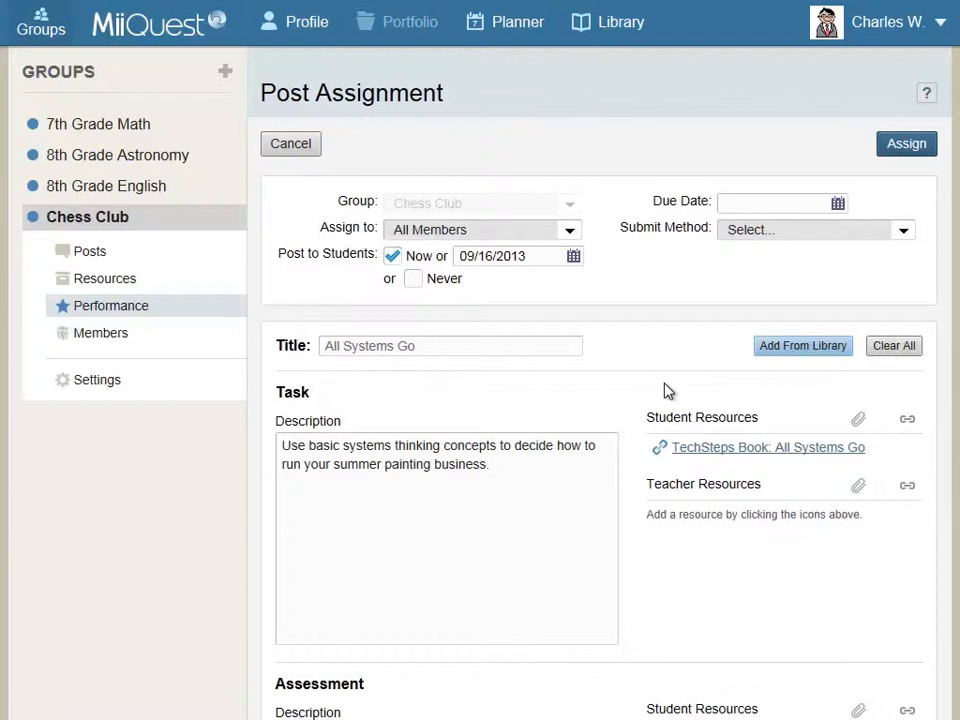
click(893, 350)
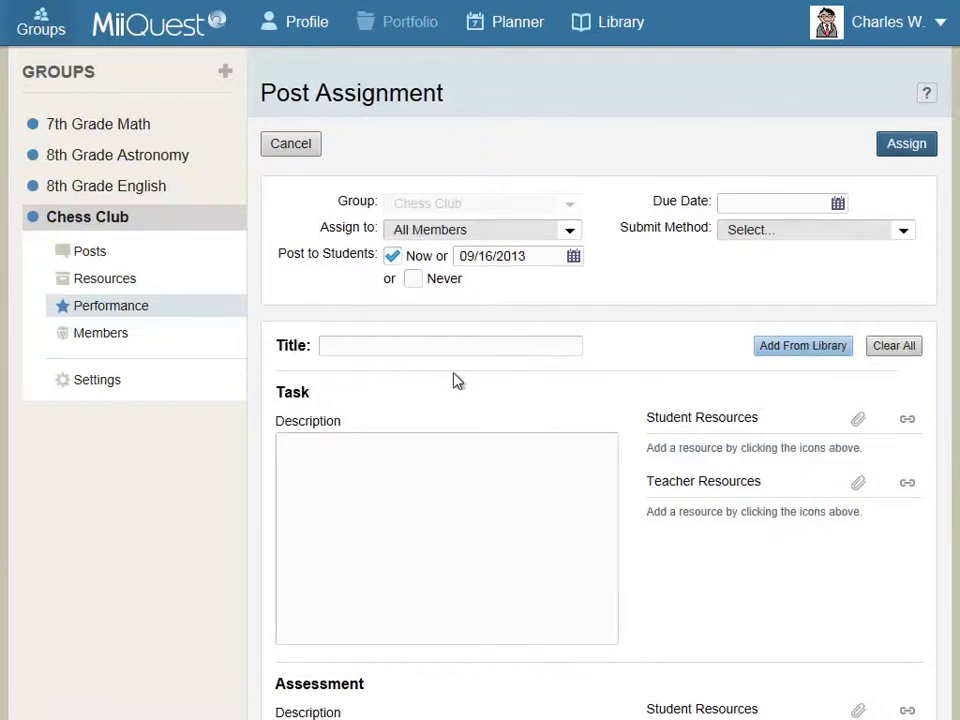
Title the assignment Class Participation, never post it to students, and set the due date to 09/18/2013 and submit method to Other.
click(398, 339)
text(Class Participation)
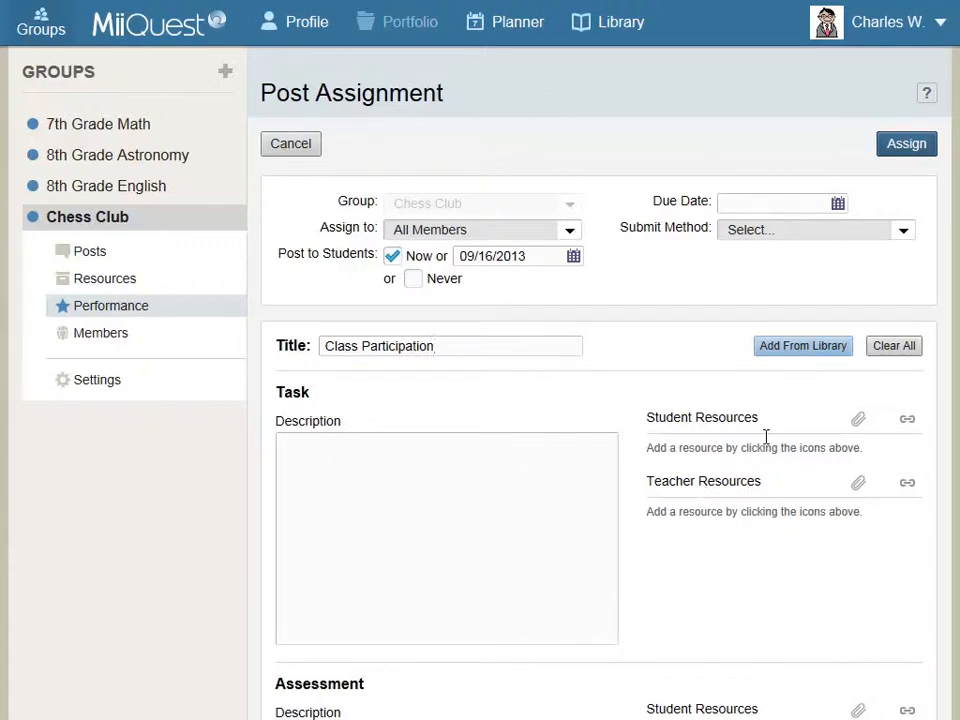
click(412, 281)
click(837, 204)
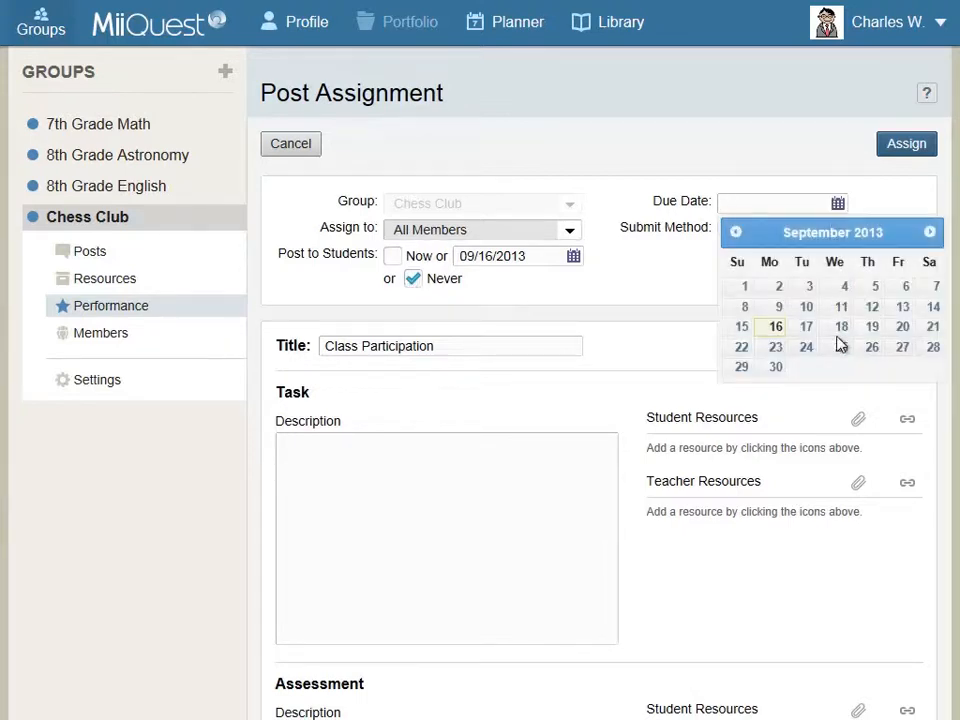
click(841, 328)
click(812, 234)
click(816, 309)
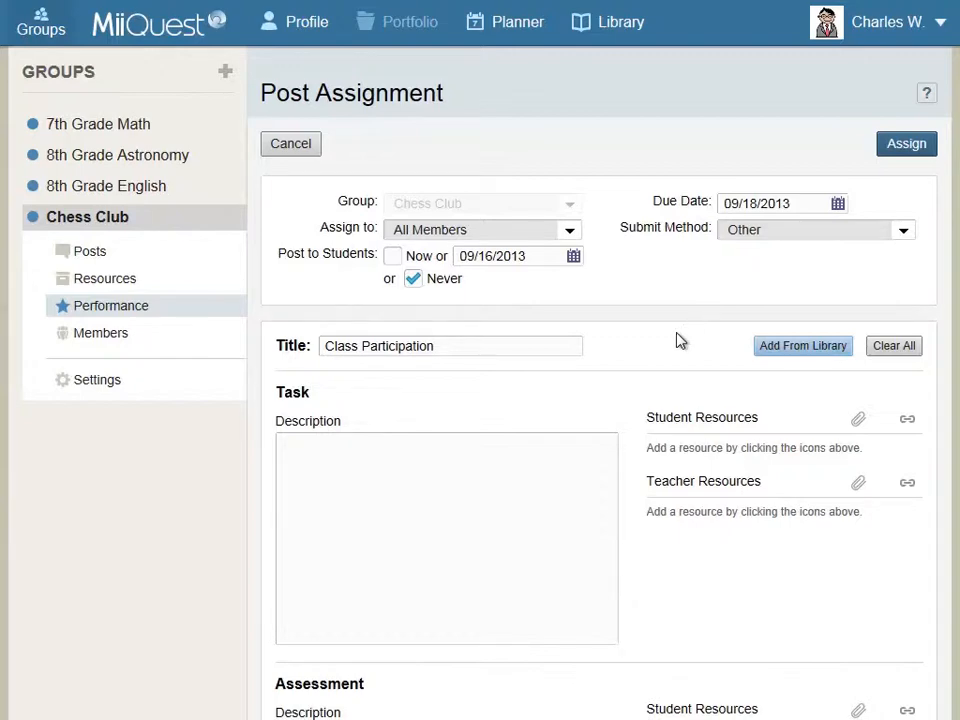
Set teacher scoring recorded in Performance on a 1 to 4 scale, then assign Class Participation and acknowledge the verification.
scroll(676, 341, down, 5)
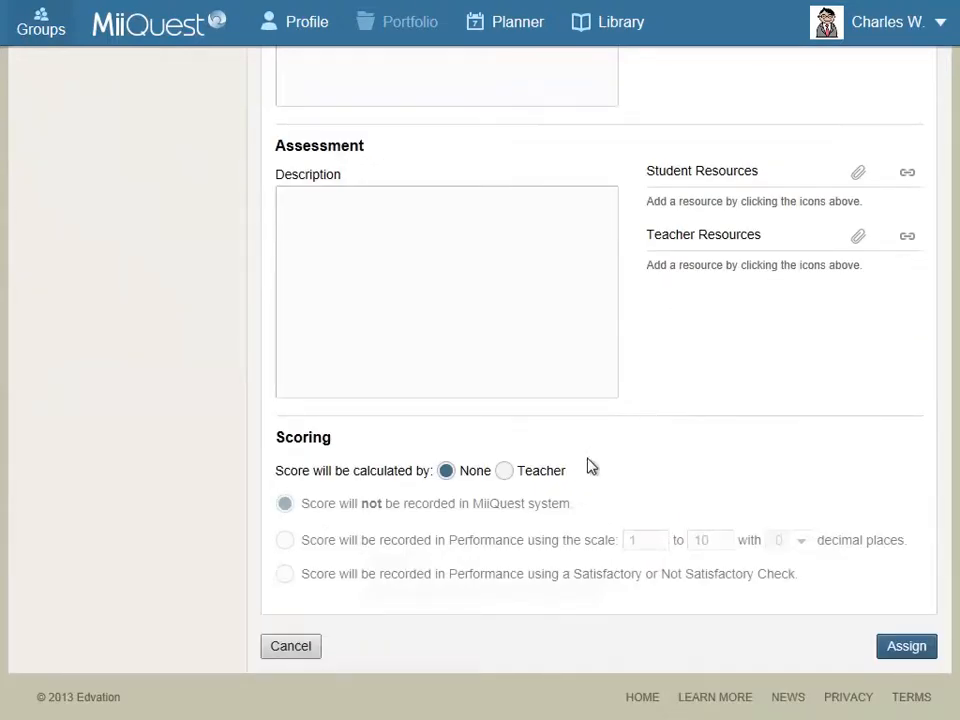
click(504, 471)
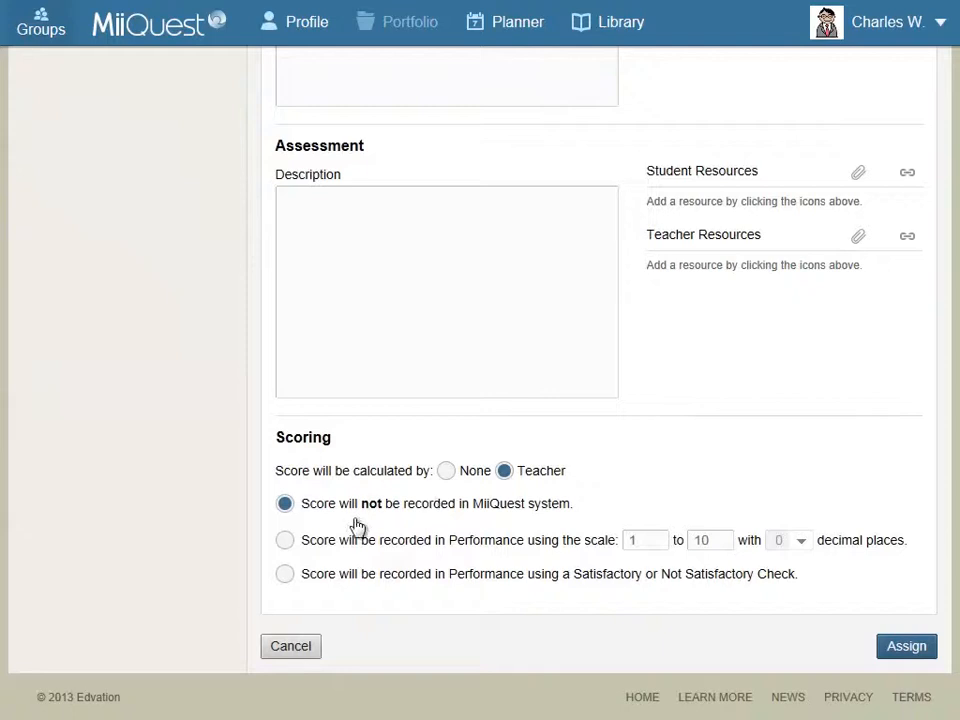
click(284, 542)
drag(705, 538, 662, 538)
text(4)
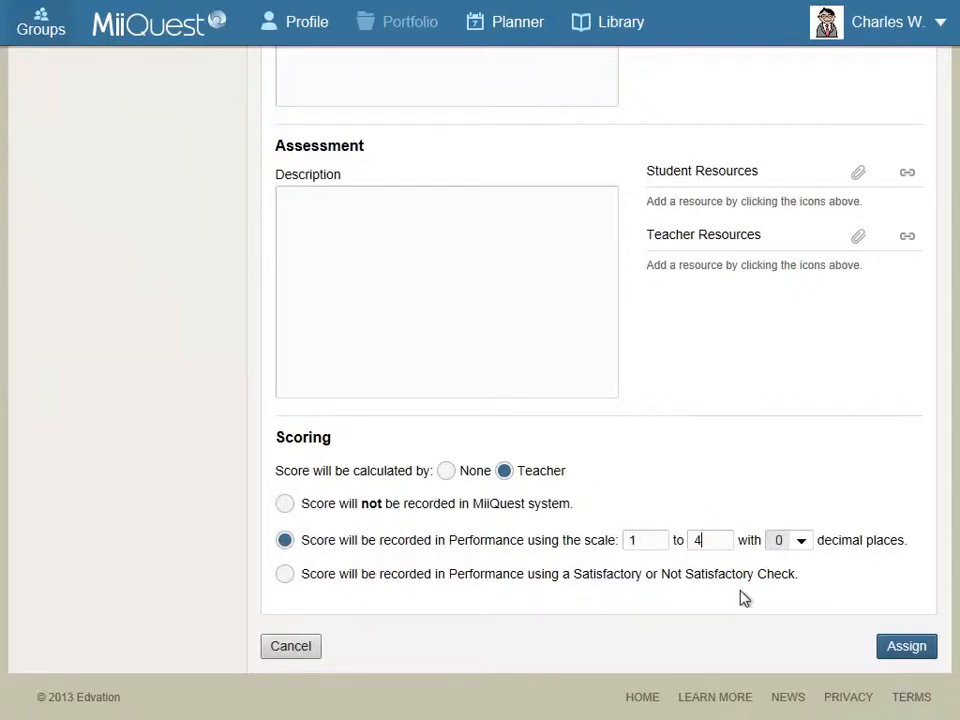
click(908, 646)
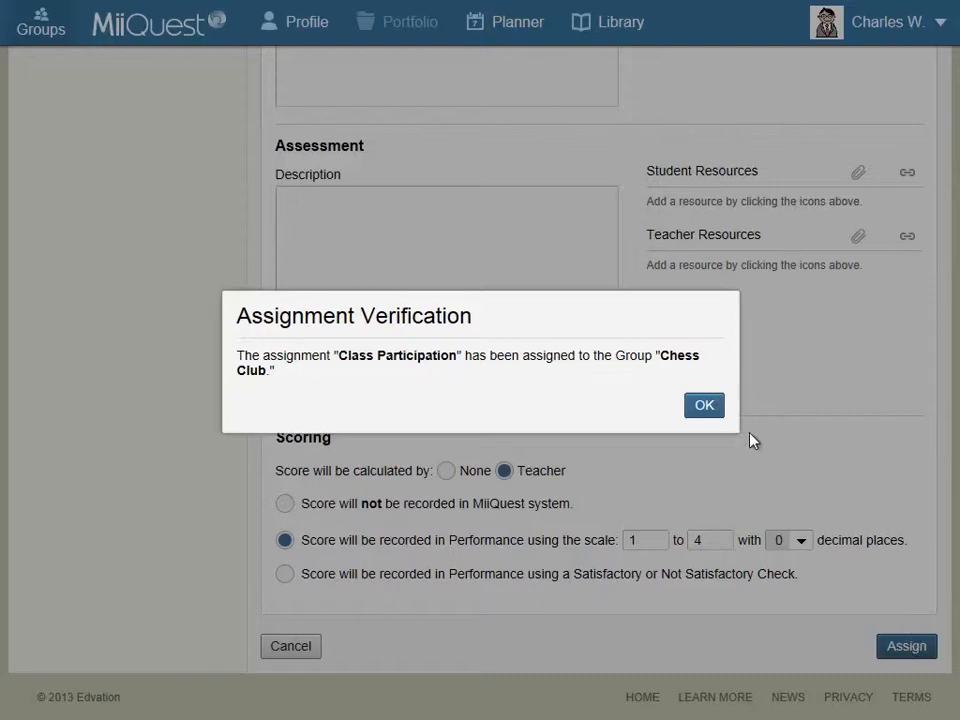
click(705, 407)
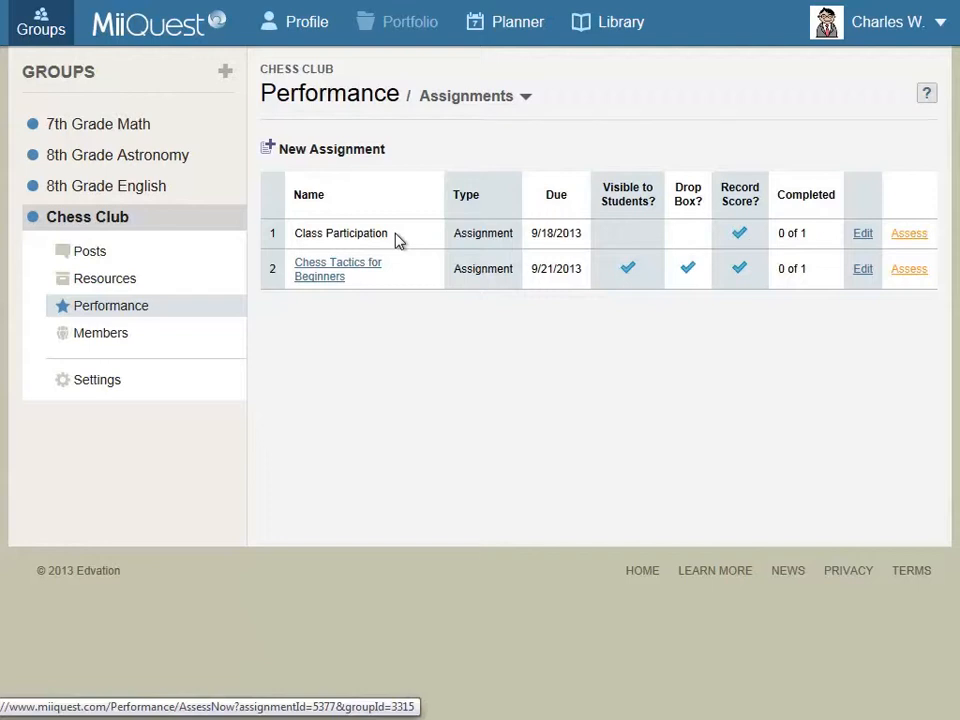
Assess Class Participation in the Quick Entry Table with a score of 4 for the student, then save and finish grading.
click(920, 237)
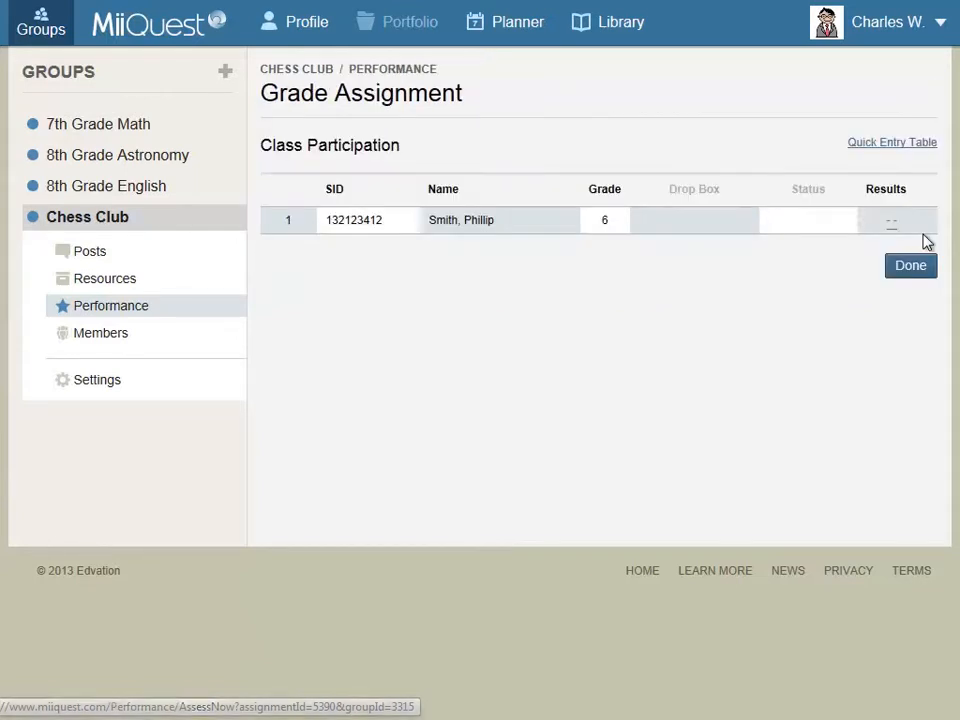
click(921, 148)
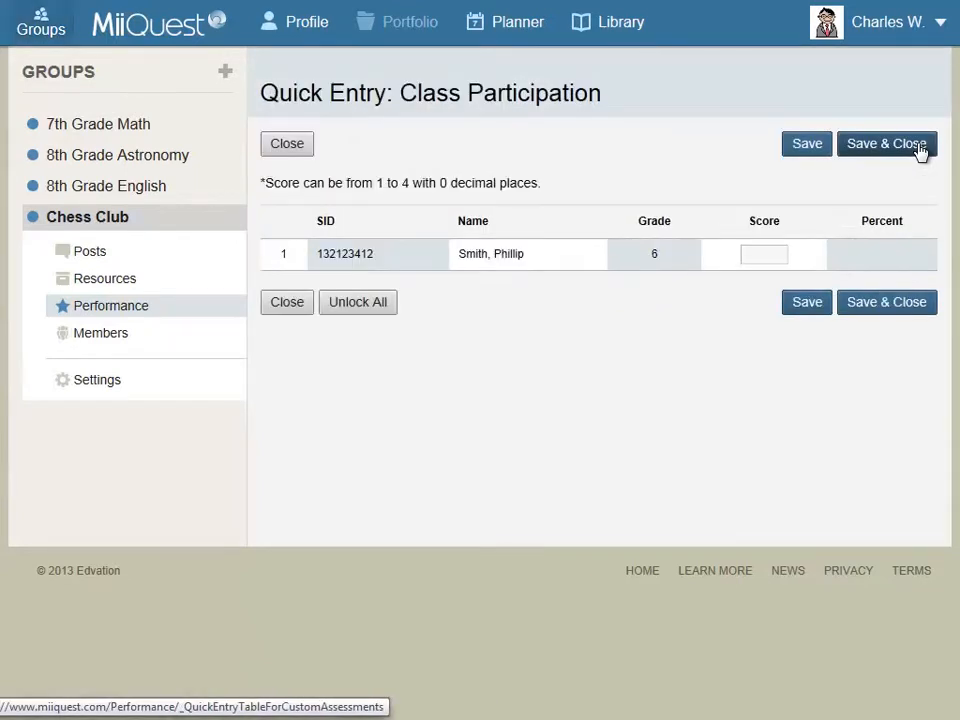
click(756, 247)
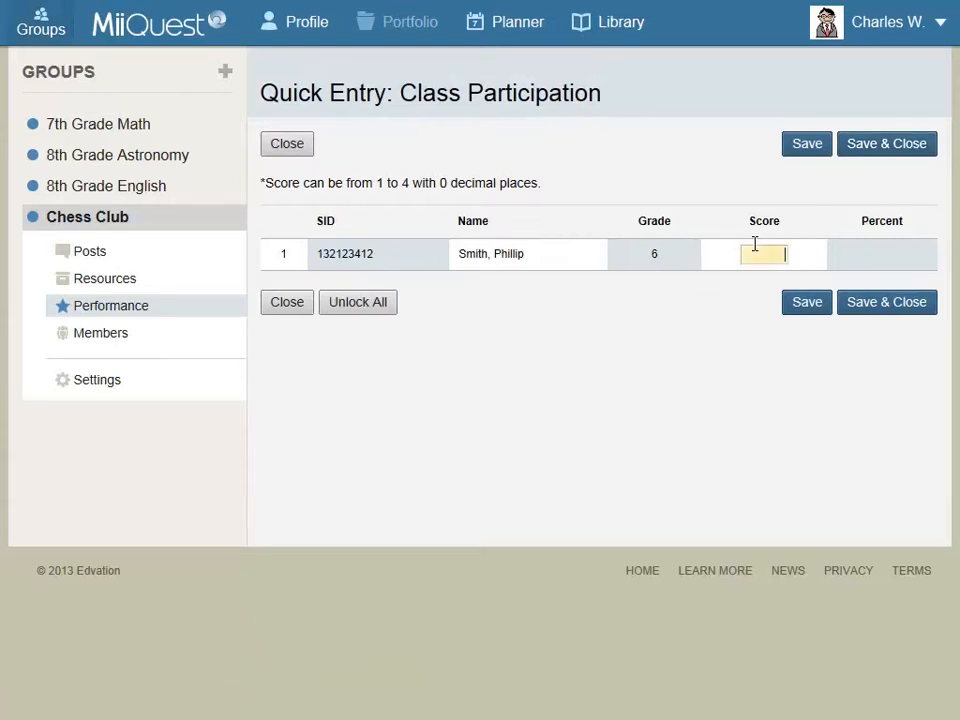
text(4)
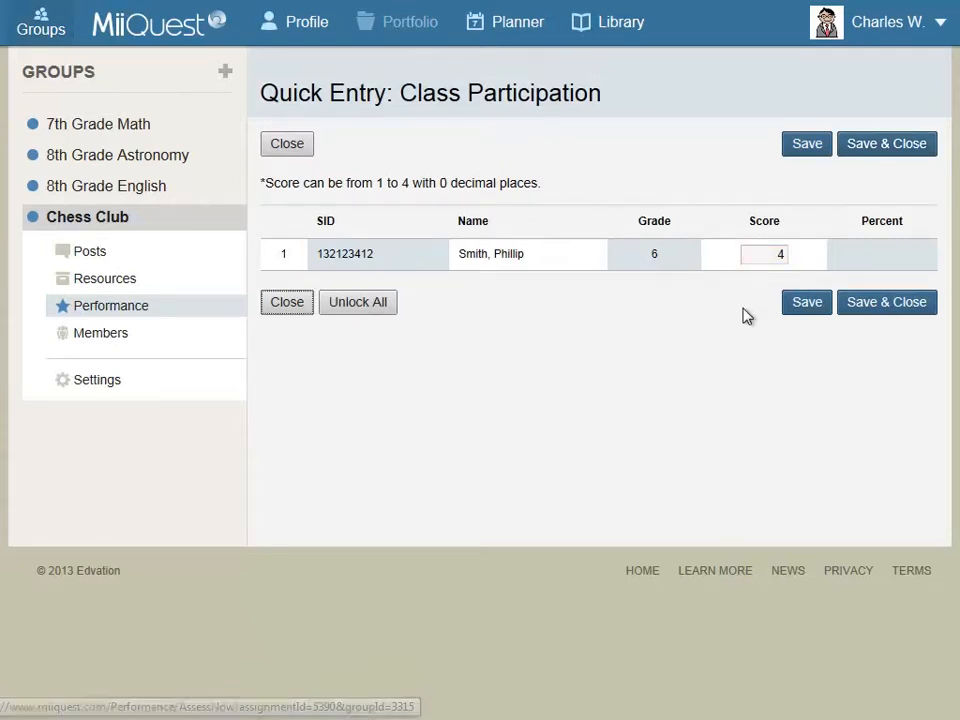
click(886, 308)
click(912, 270)
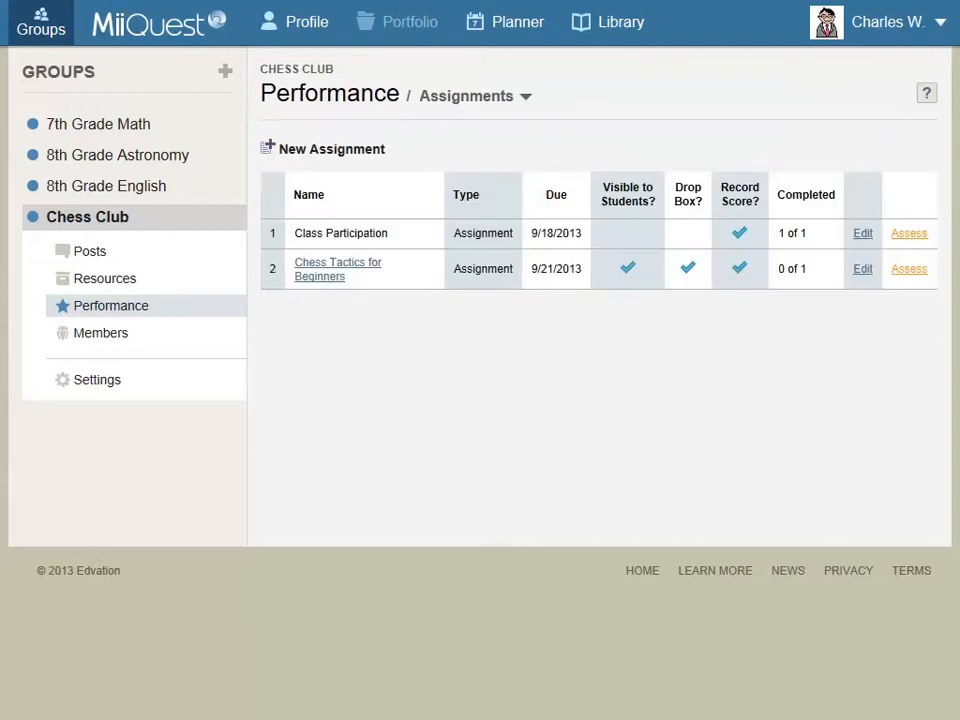
Switch to the student account and open the Chess Tactics for Beginners assignment details from the Planner's September month view.
click(936, 20)
click(928, 88)
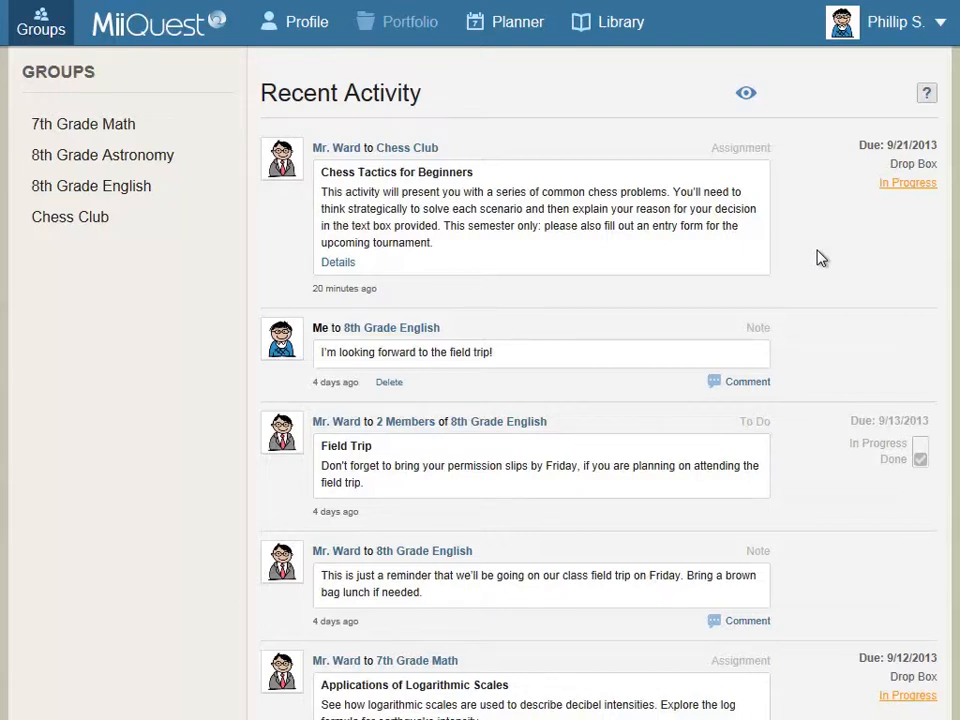
click(525, 12)
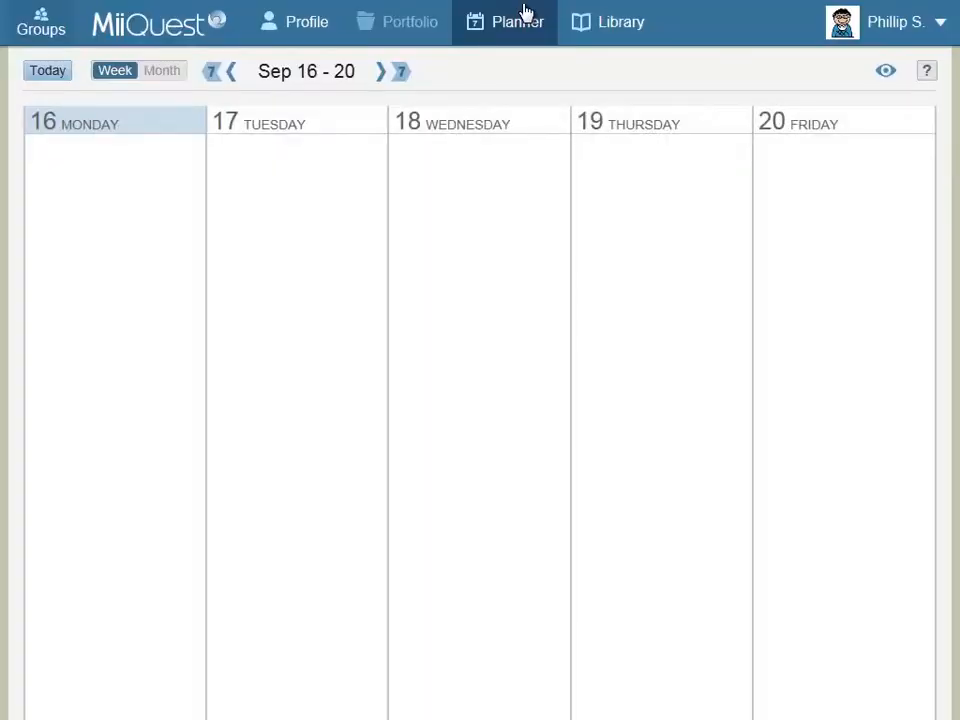
click(155, 79)
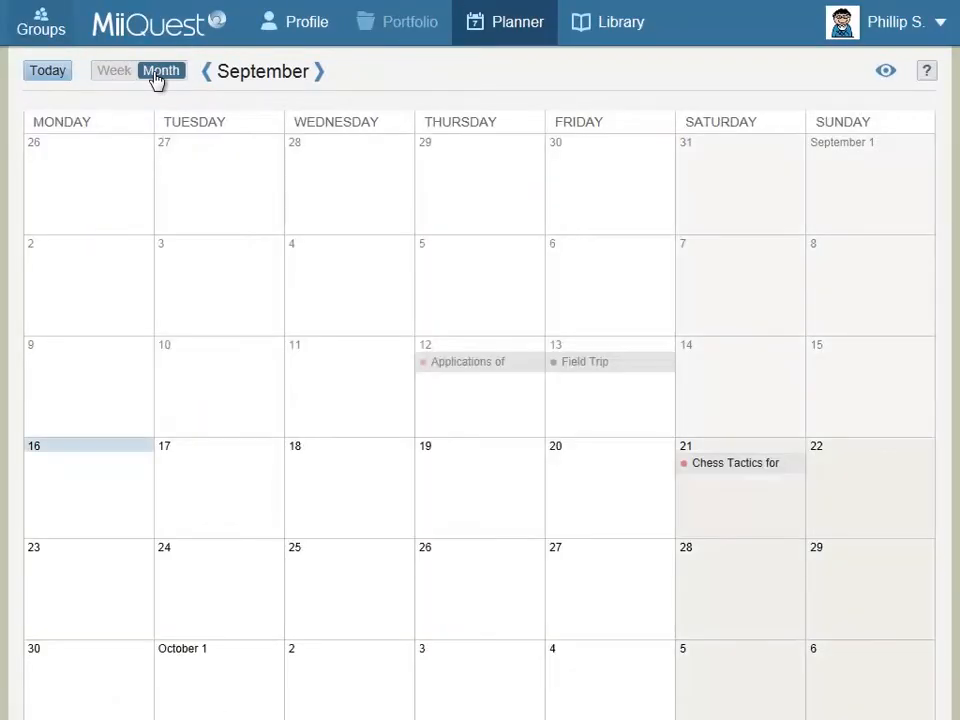
click(755, 470)
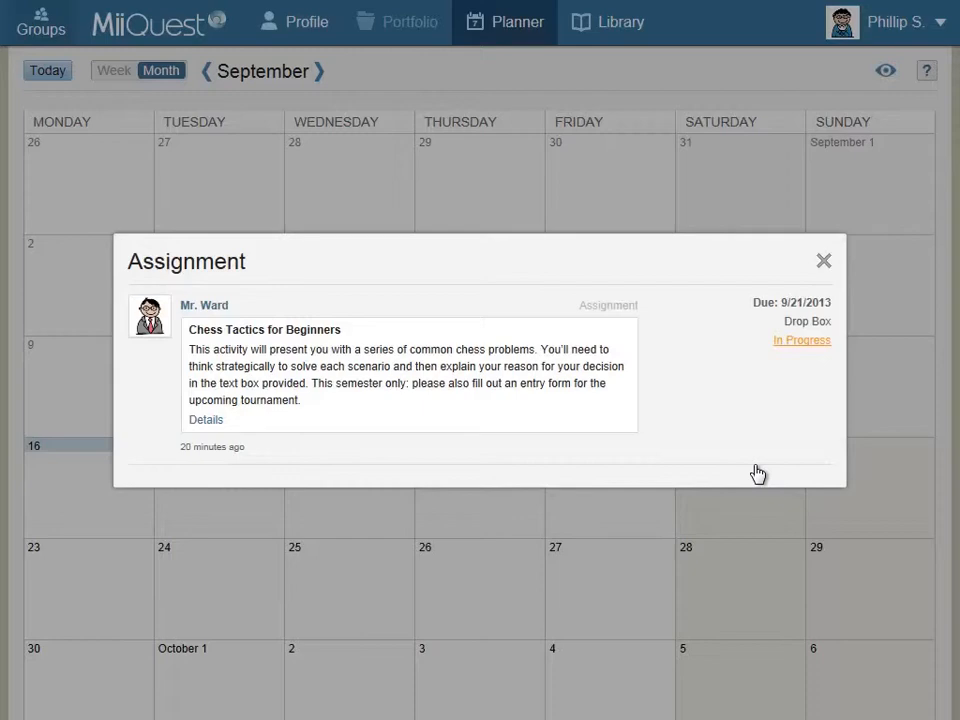
click(208, 421)
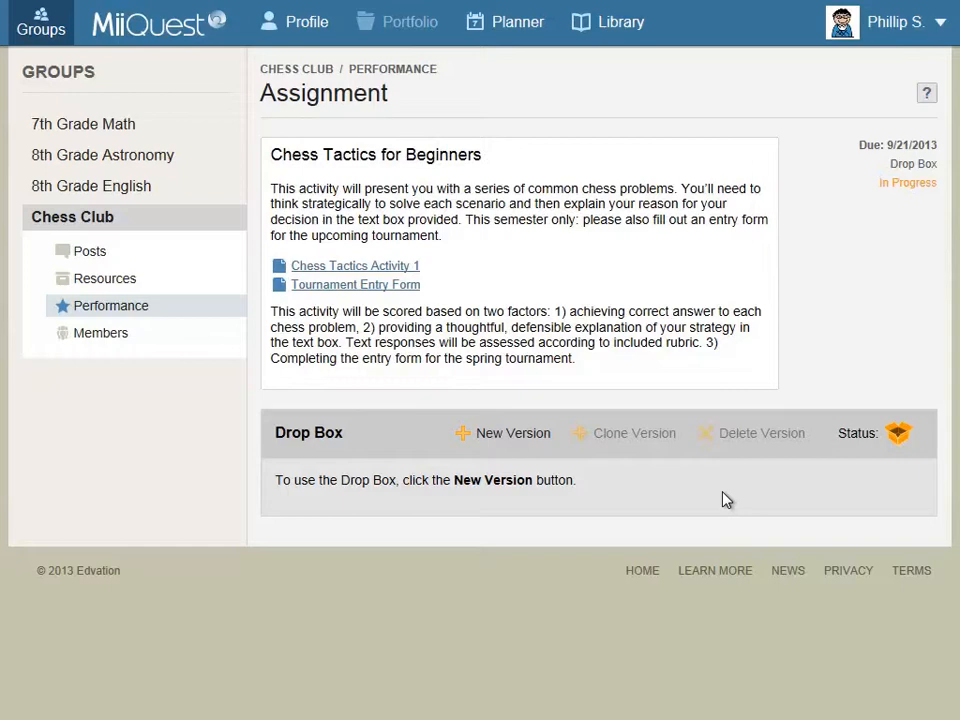
Create a new Drop Box version, attach the student's Chess Tactics Hmwk.docx file from the Homwork Submissions folder and submit it.
click(521, 436)
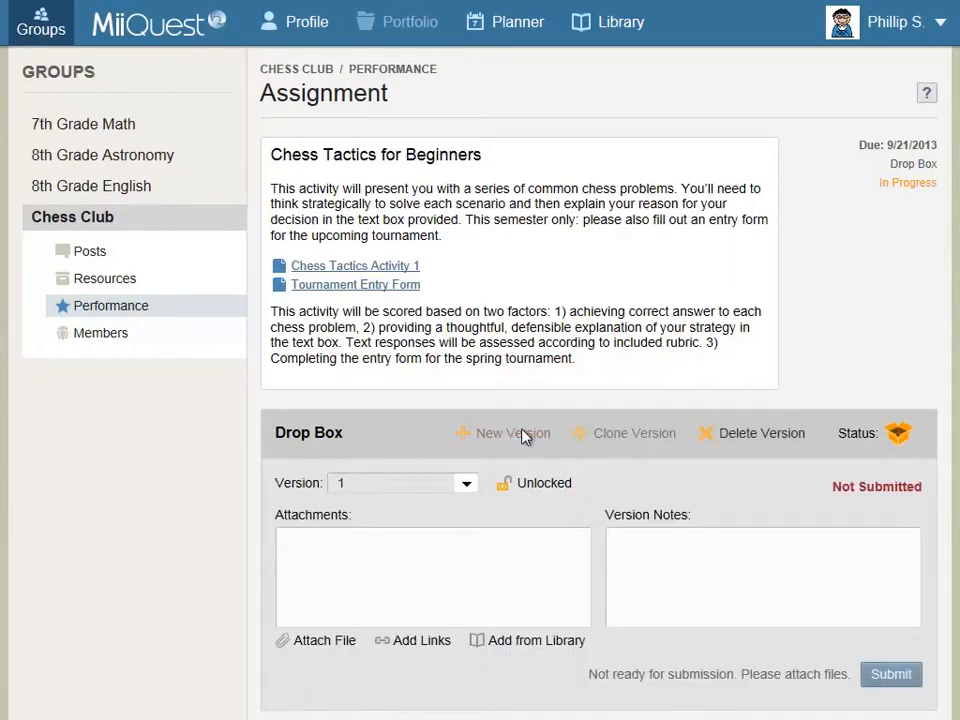
click(344, 640)
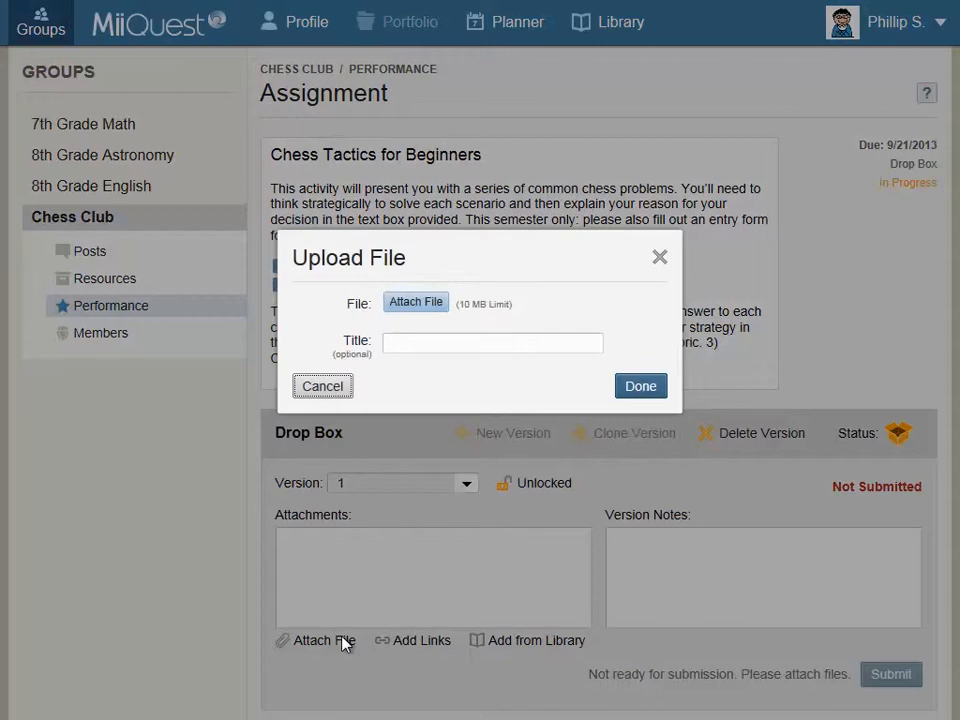
click(430, 302)
click(463, 208)
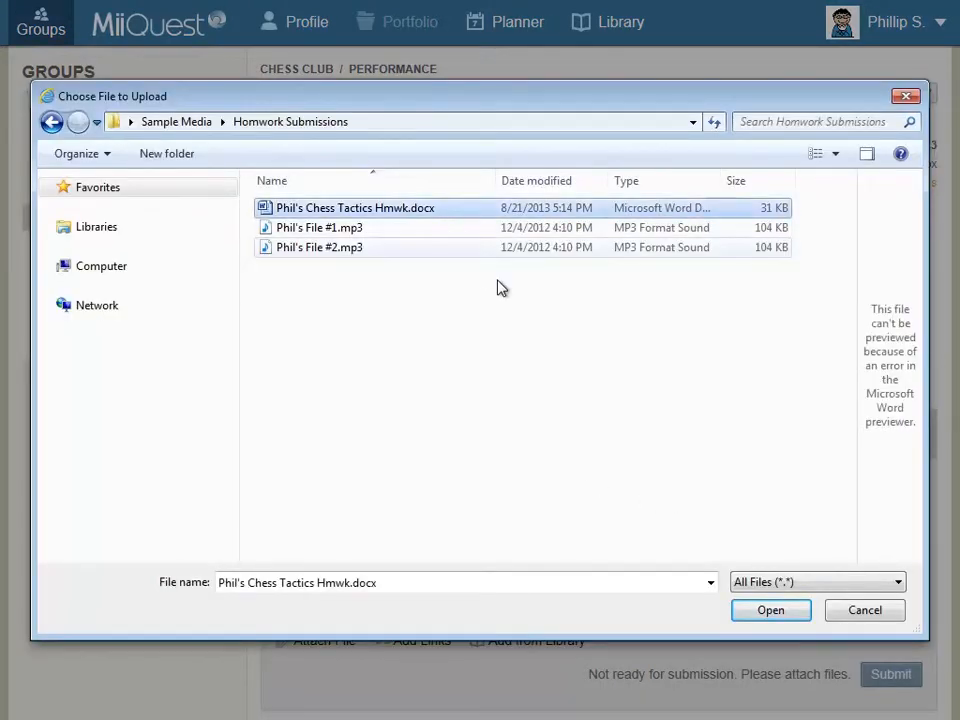
click(789, 609)
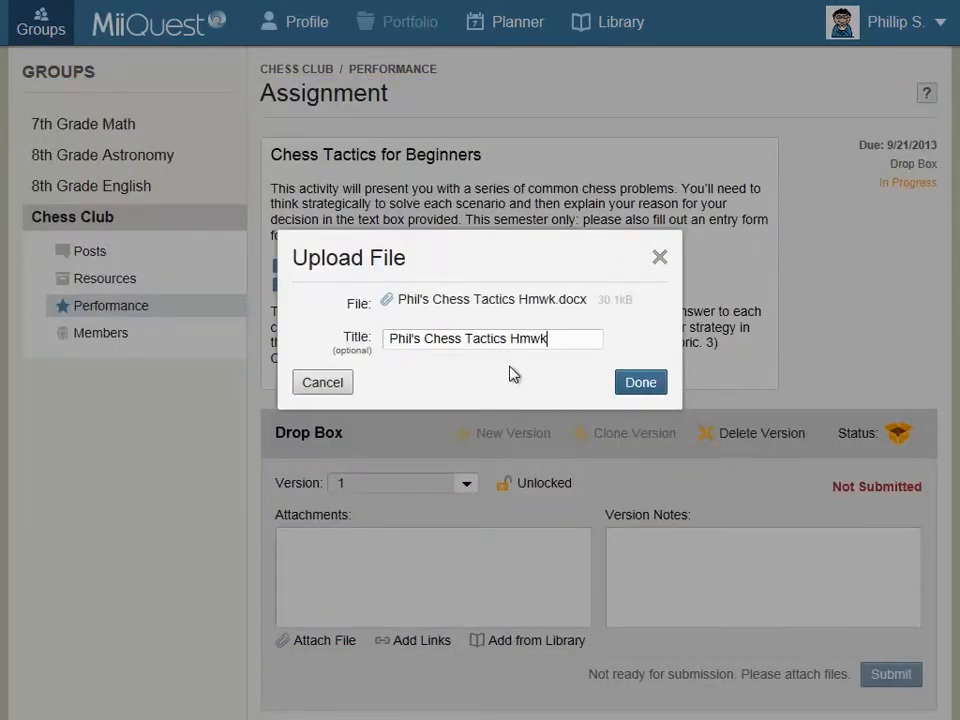
click(649, 386)
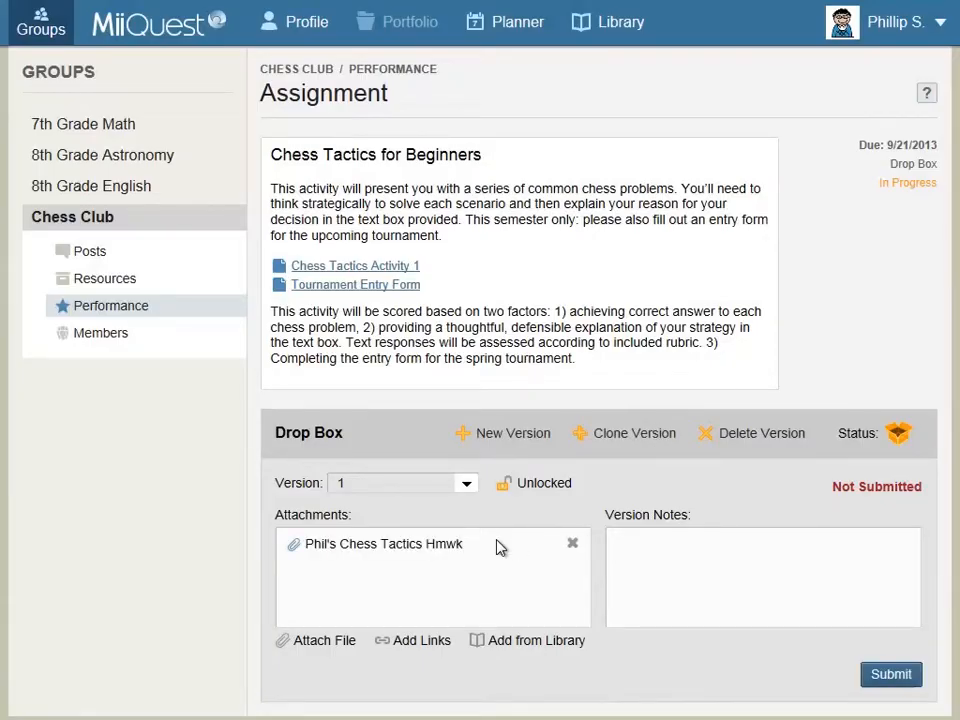
click(913, 679)
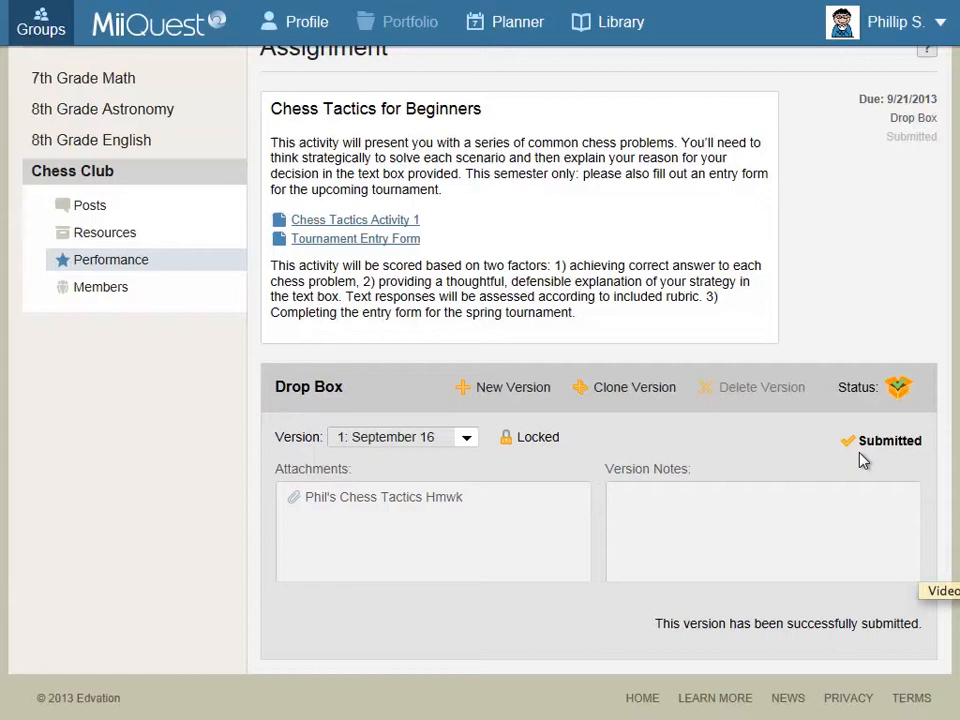
Switch back to the teacher account and open Chess Tactics for Beginners for assessment from the Chess Club group's Performance page.
click(900, 30)
click(903, 98)
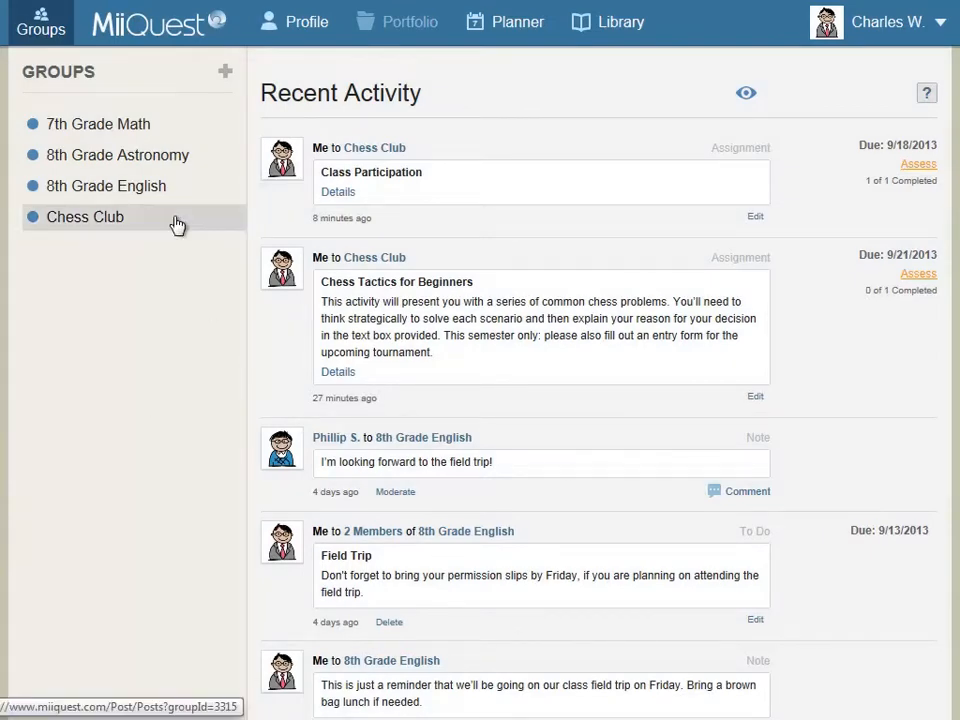
click(176, 223)
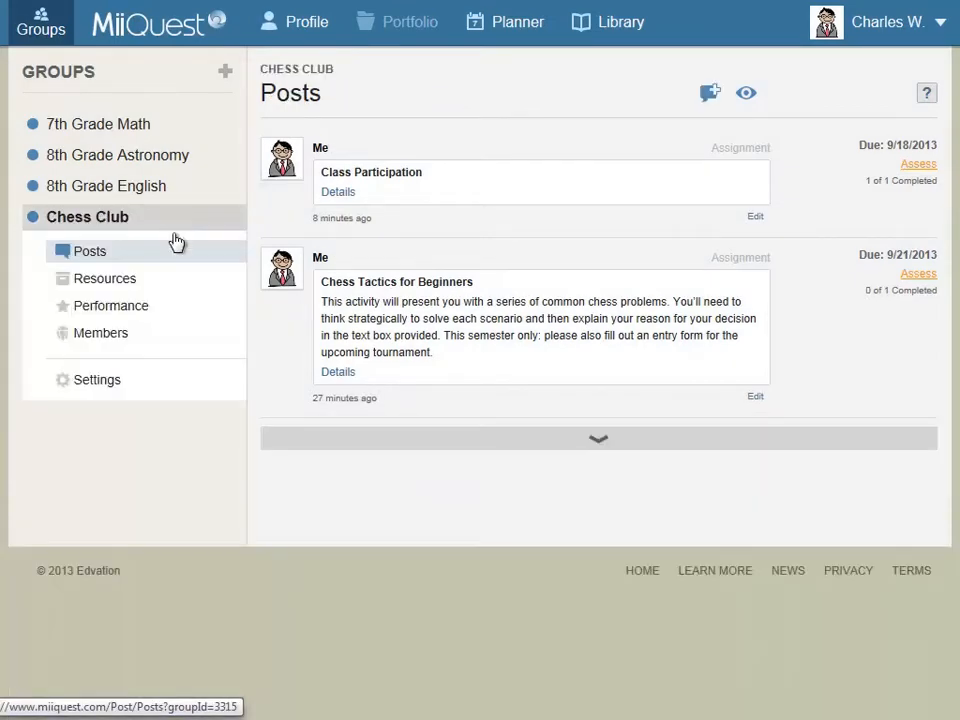
click(177, 312)
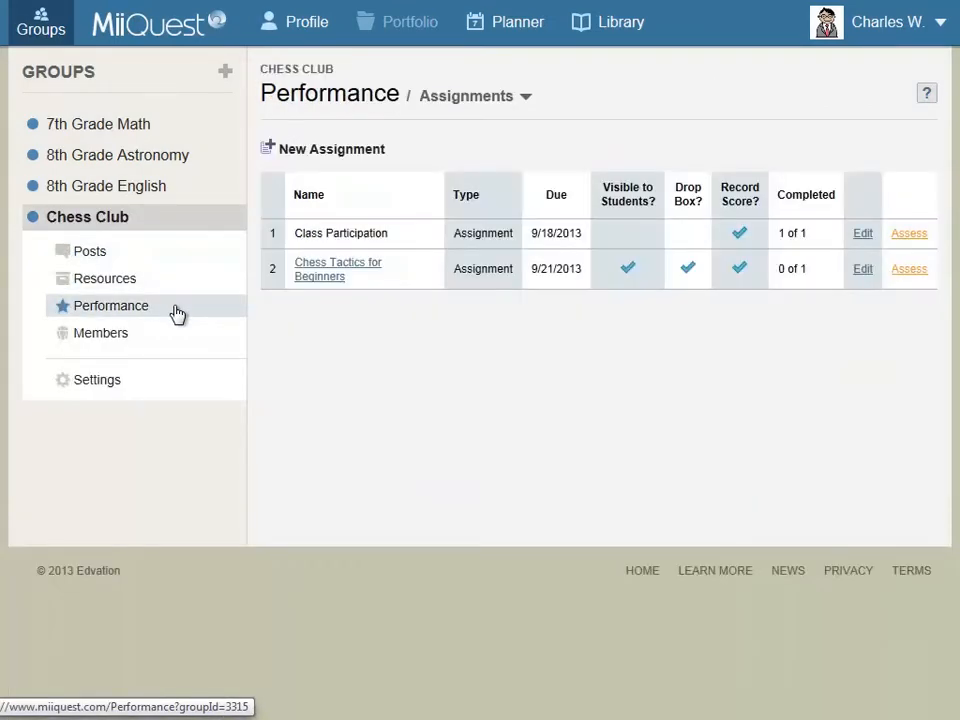
click(908, 271)
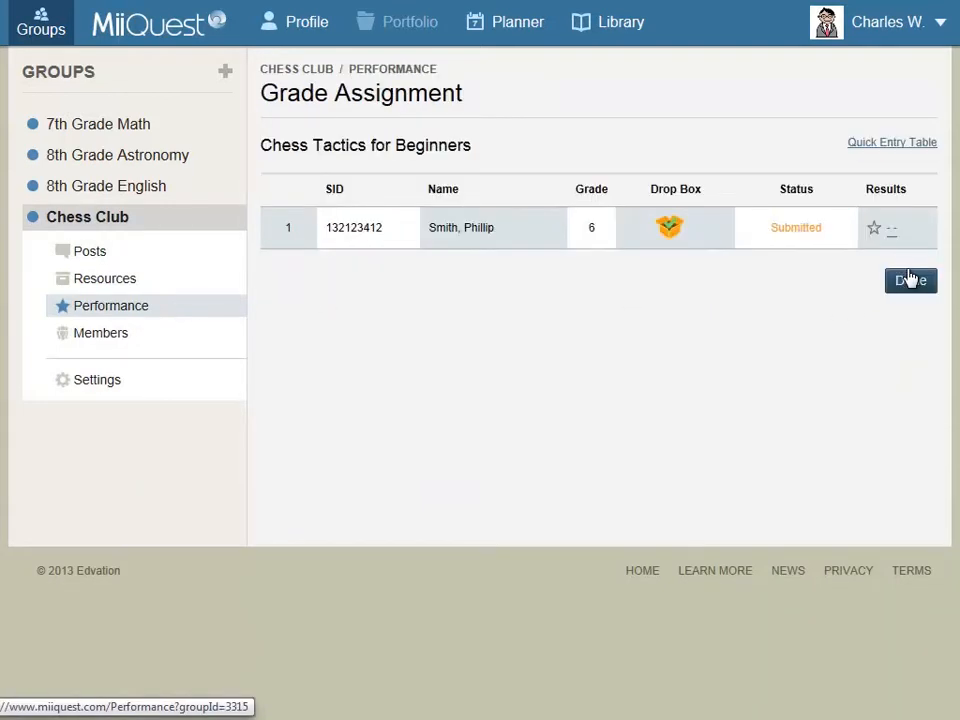
Check the student's Drop Box submission and its homework file, dismissing the download without opening or saving it.
click(670, 229)
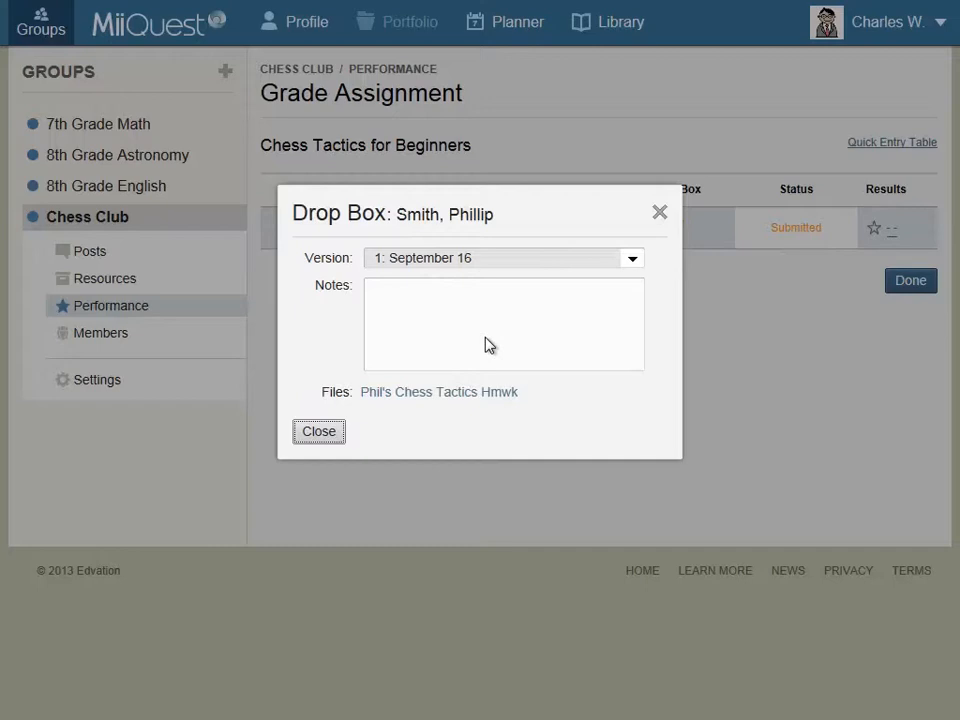
click(462, 395)
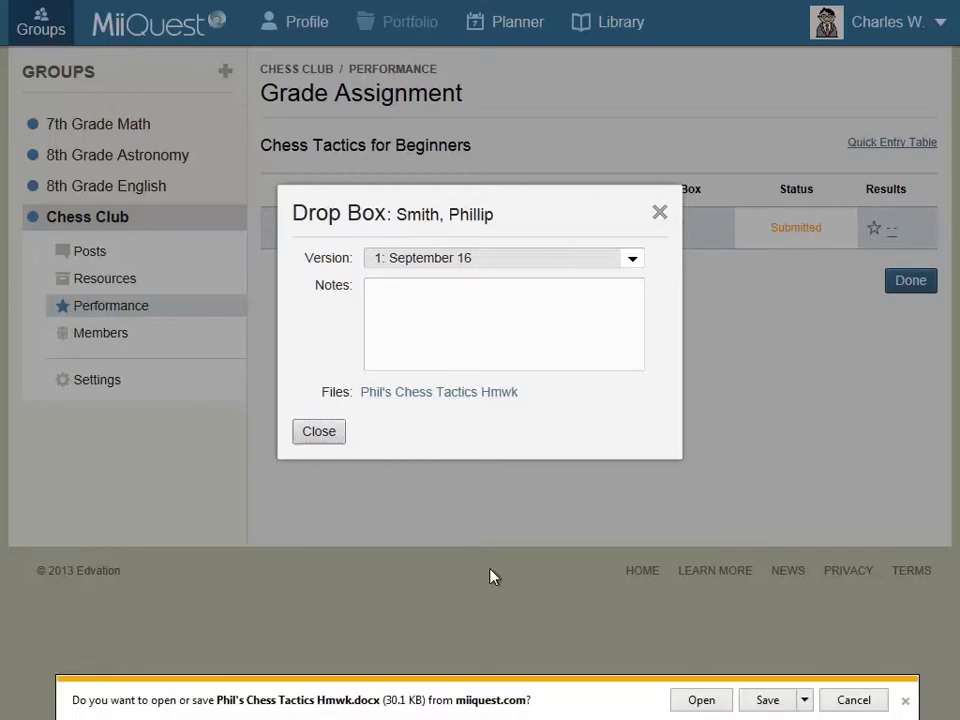
click(854, 702)
click(318, 433)
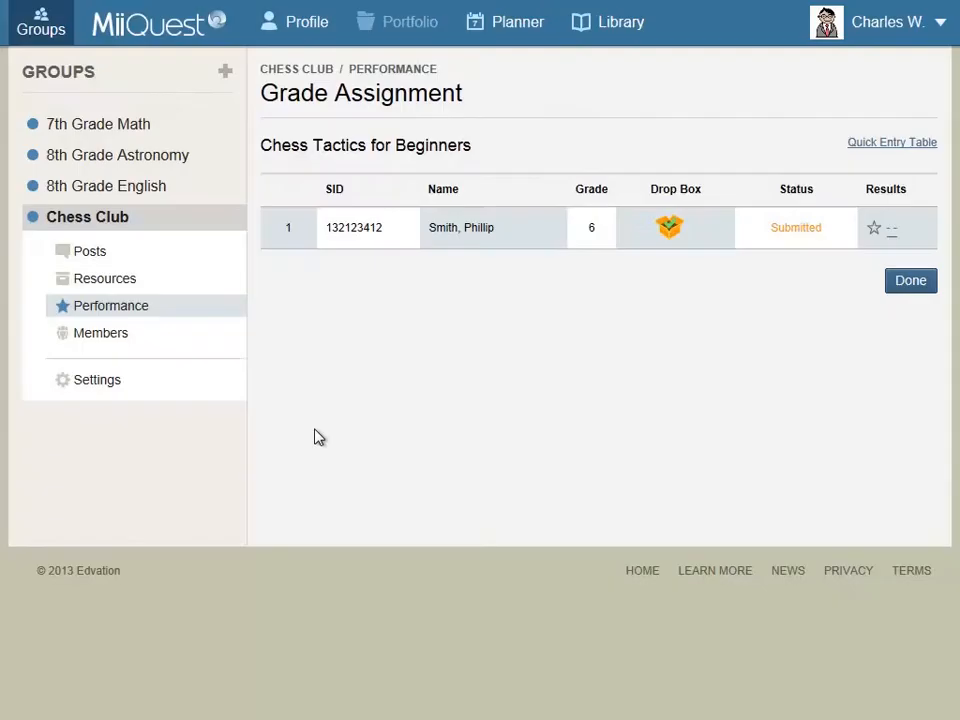
Record a score of 9 out of 10 for the student's Chess Tactics for Beginners submission and save it.
click(885, 231)
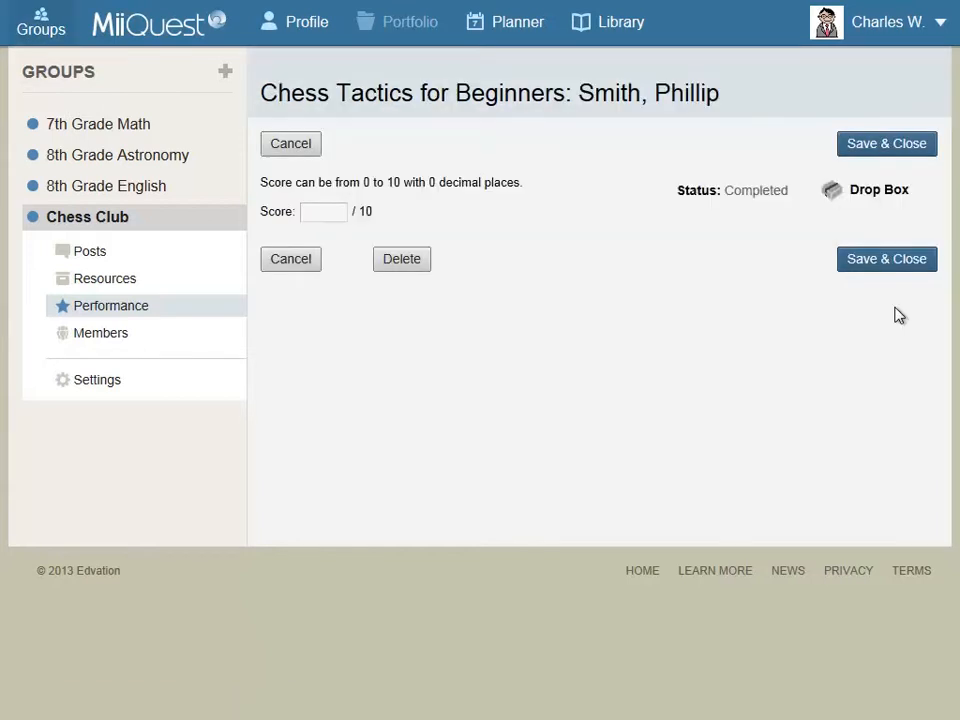
text(9)
click(900, 260)
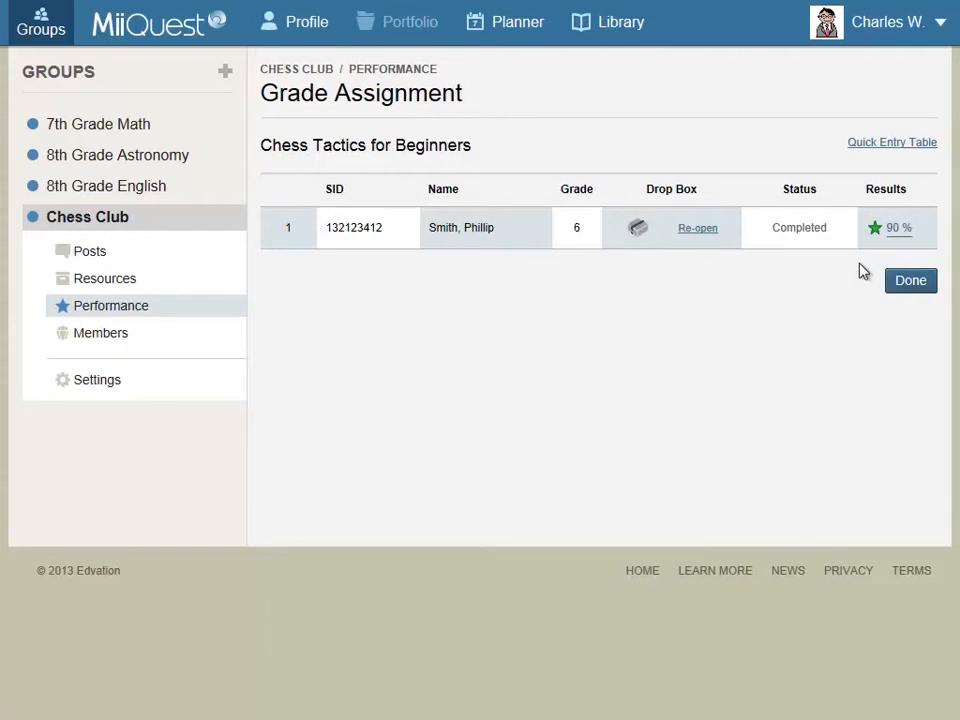
Re-open the student's Drop Box and request resubmission with the note "Please see my comments and resubmit the assignment.".
click(700, 229)
text(Please see my comments)
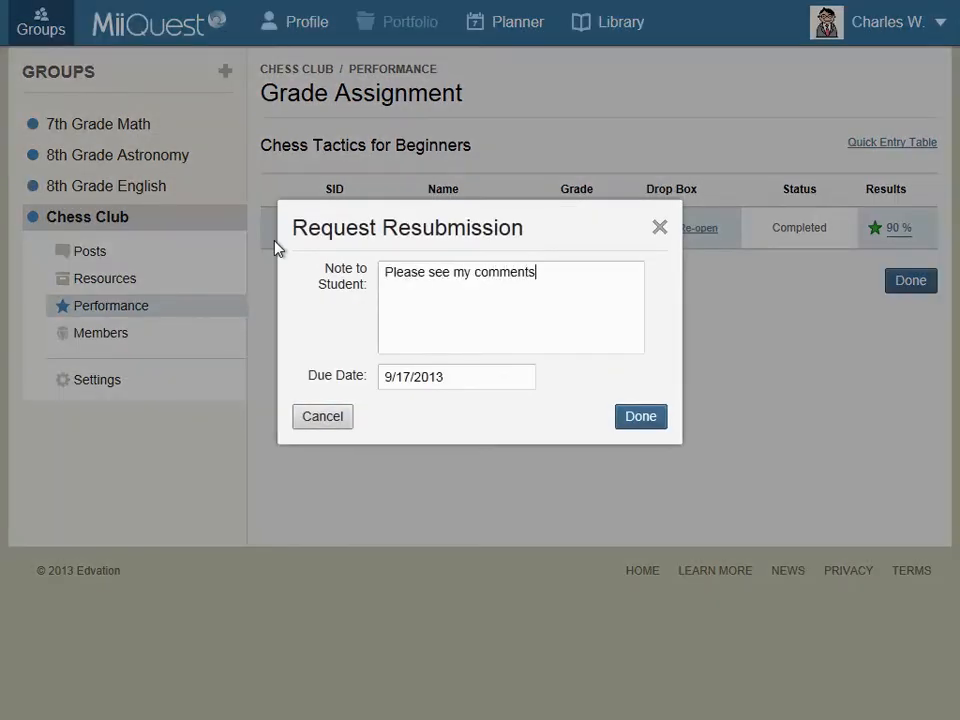
text( and resubmit the assignment.)
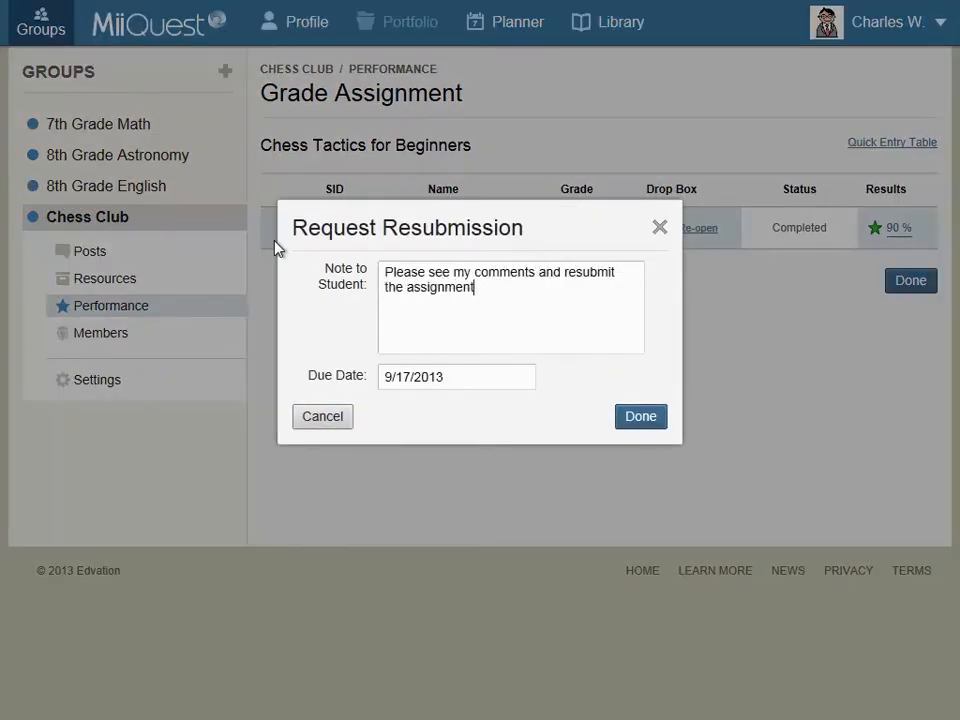
click(650, 418)
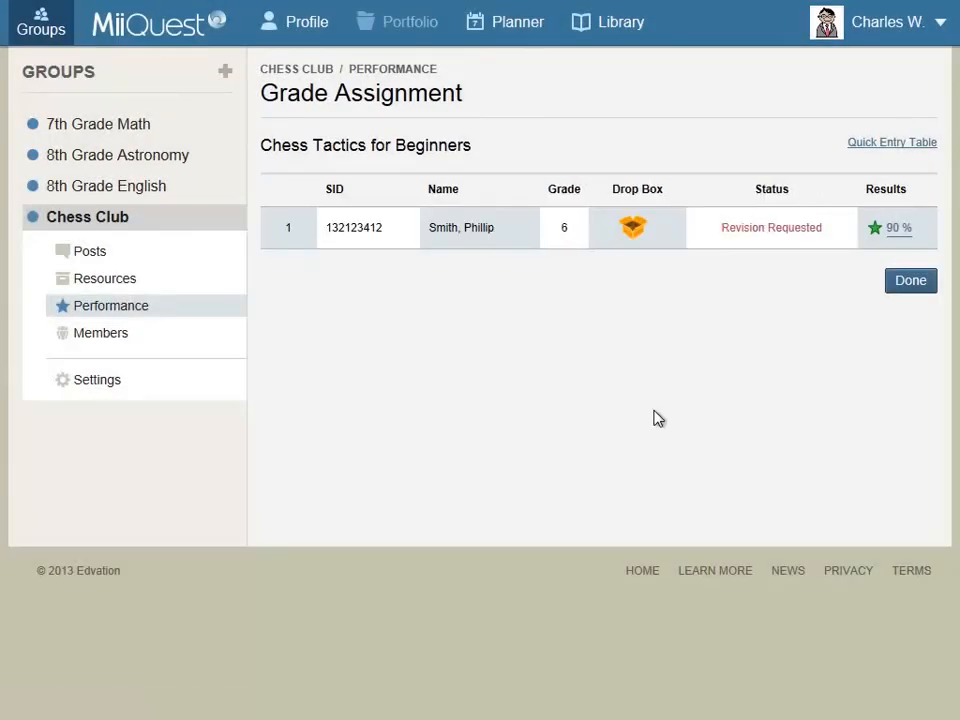